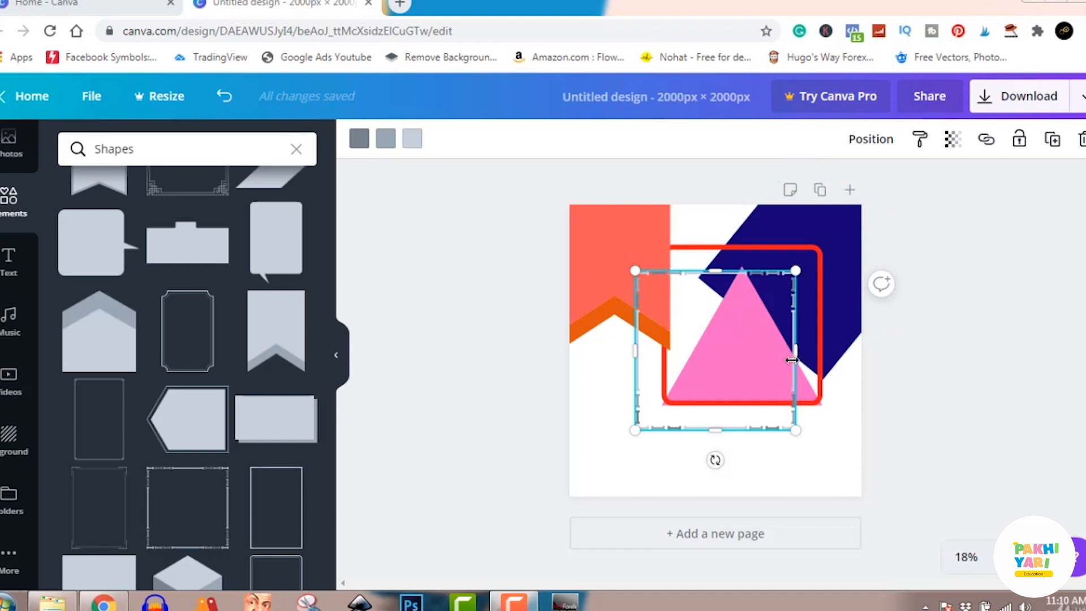
Delete the rotated navy square and the grey ornamental frame from the page
left_click(832, 287)
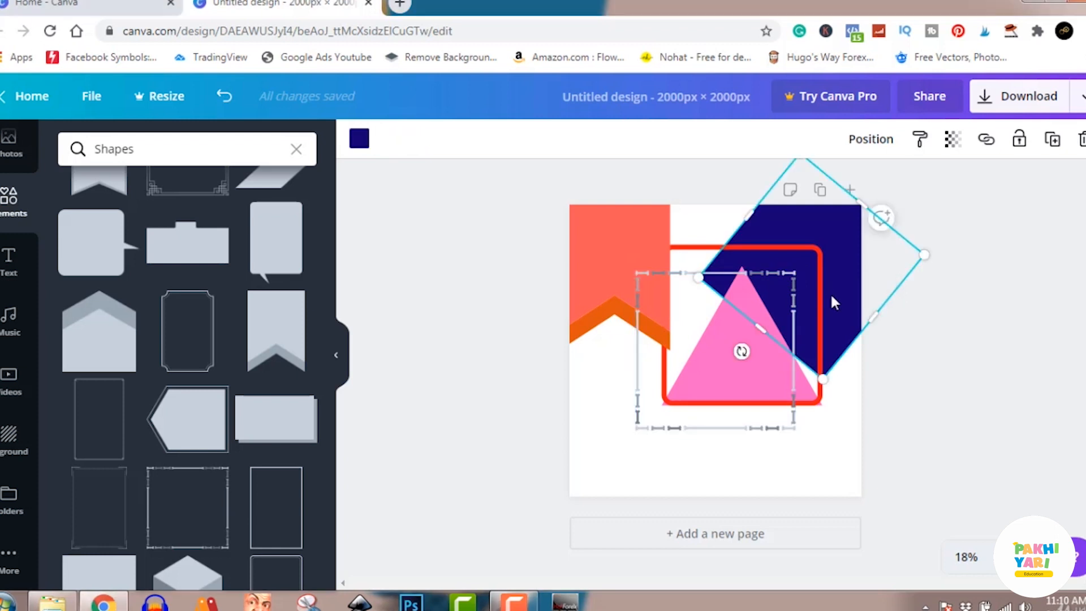
left_click(721, 339)
left_click(780, 236)
left_click(1081, 139)
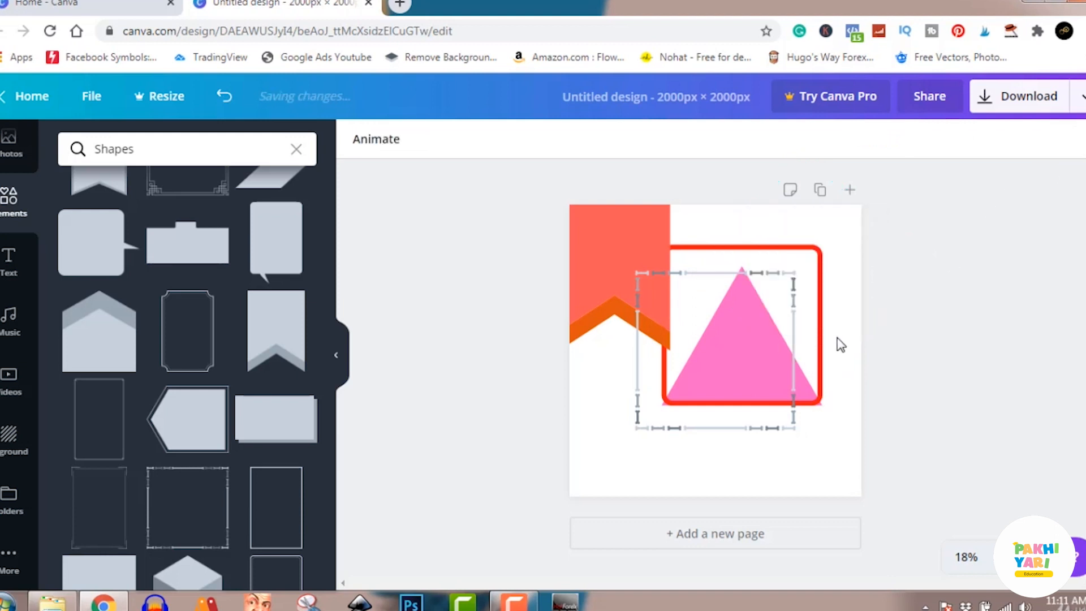
left_click(792, 348)
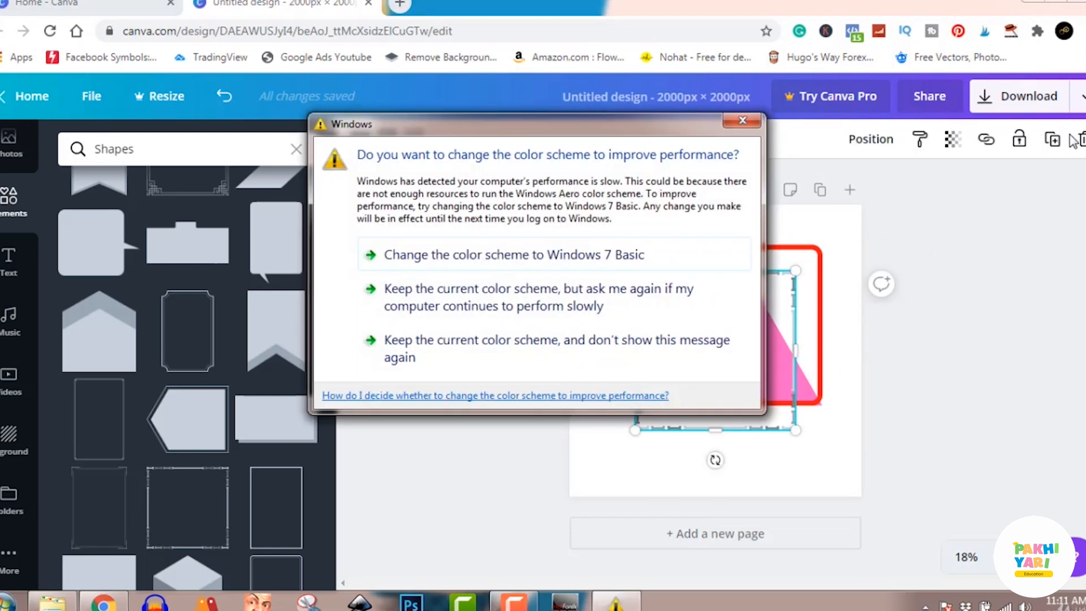
left_click(1081, 141)
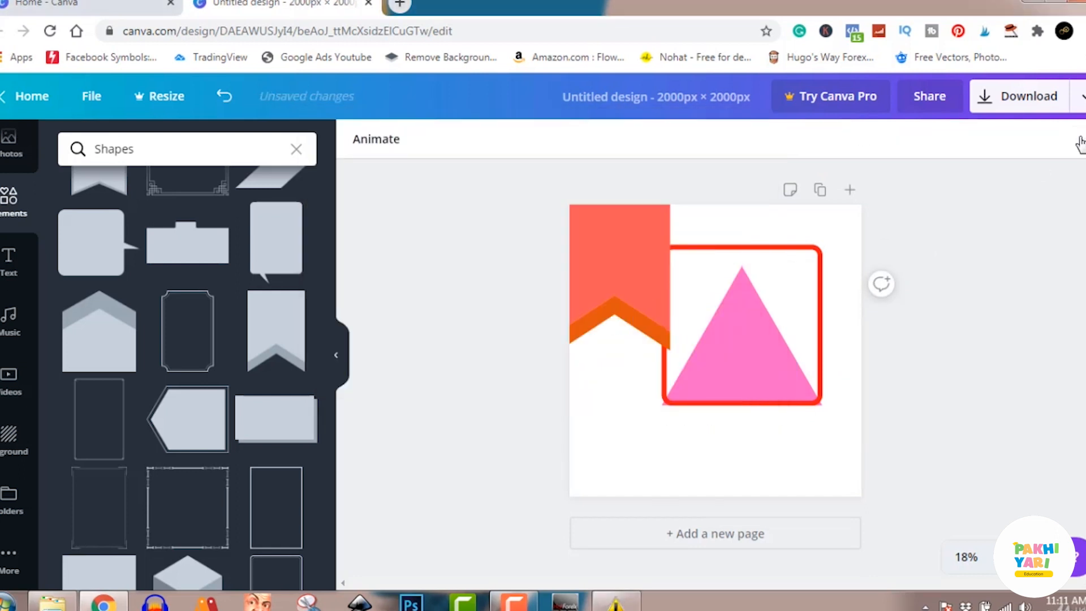
Clear the page by deleting the red rounded frame, the pink triangle and the coral ribbon shape
left_click(782, 381)
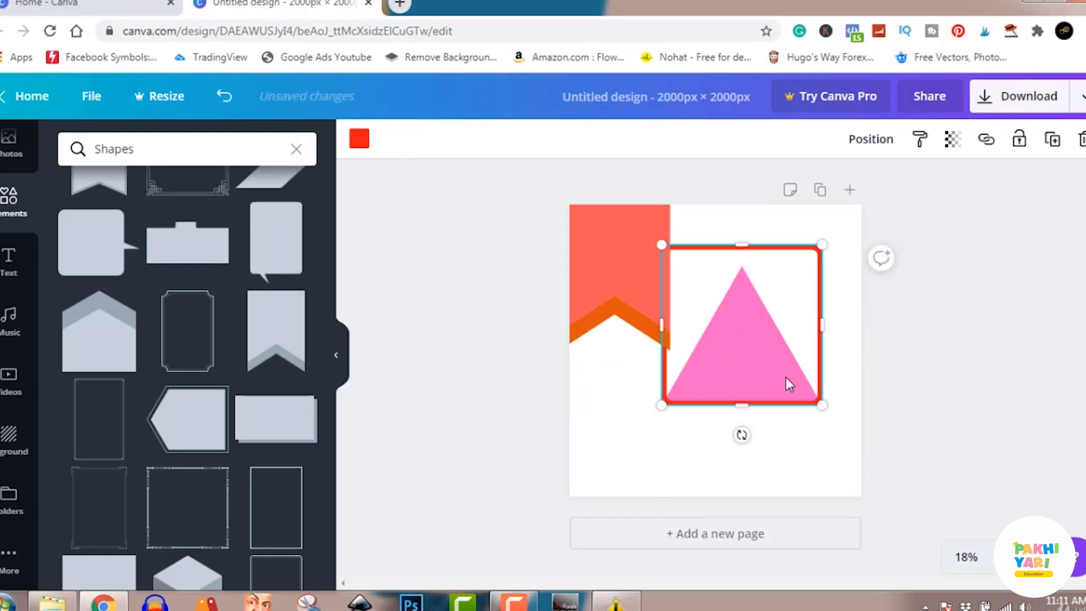
left_click(1080, 139)
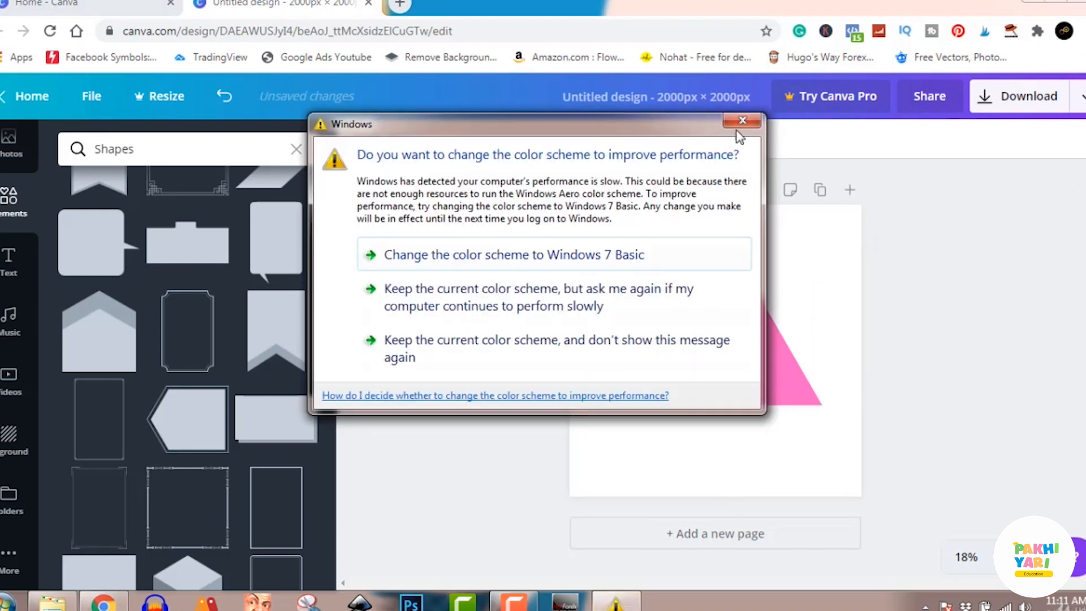
left_click(743, 121)
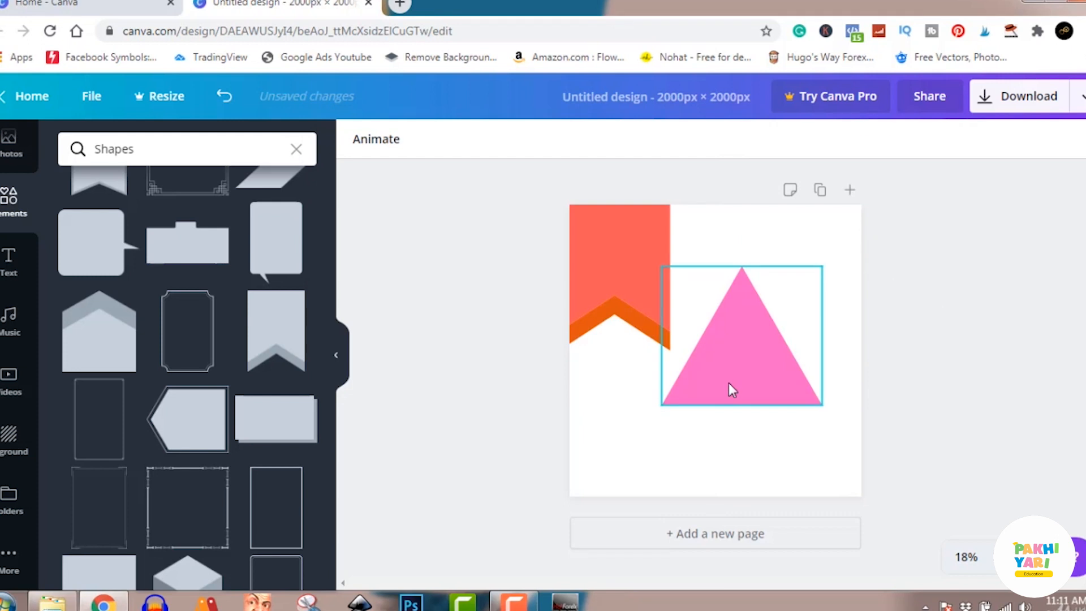
left_click(732, 391)
left_click(1080, 140)
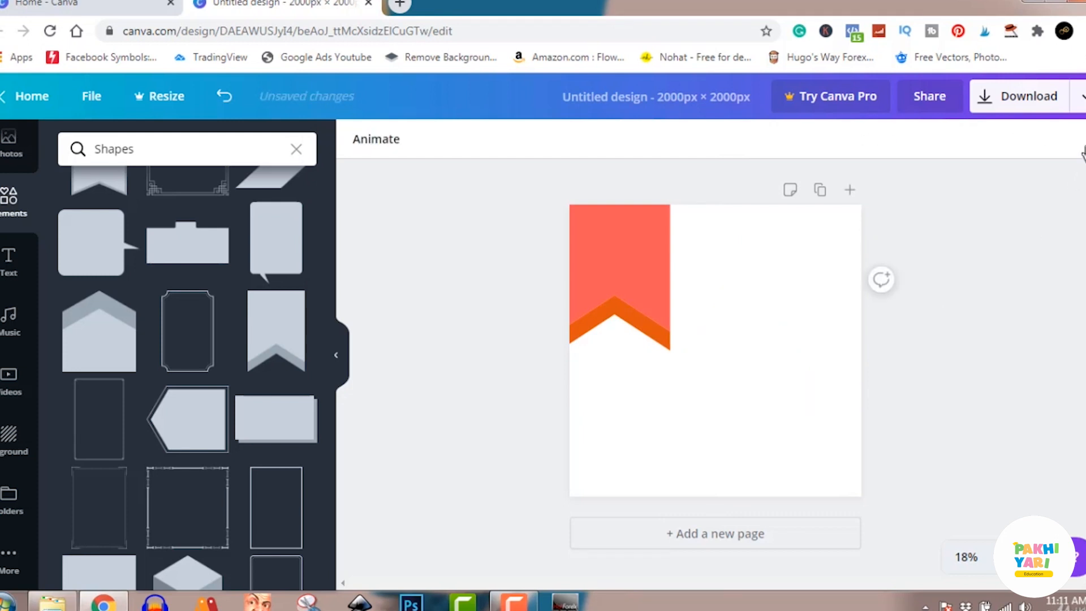
left_click(661, 286)
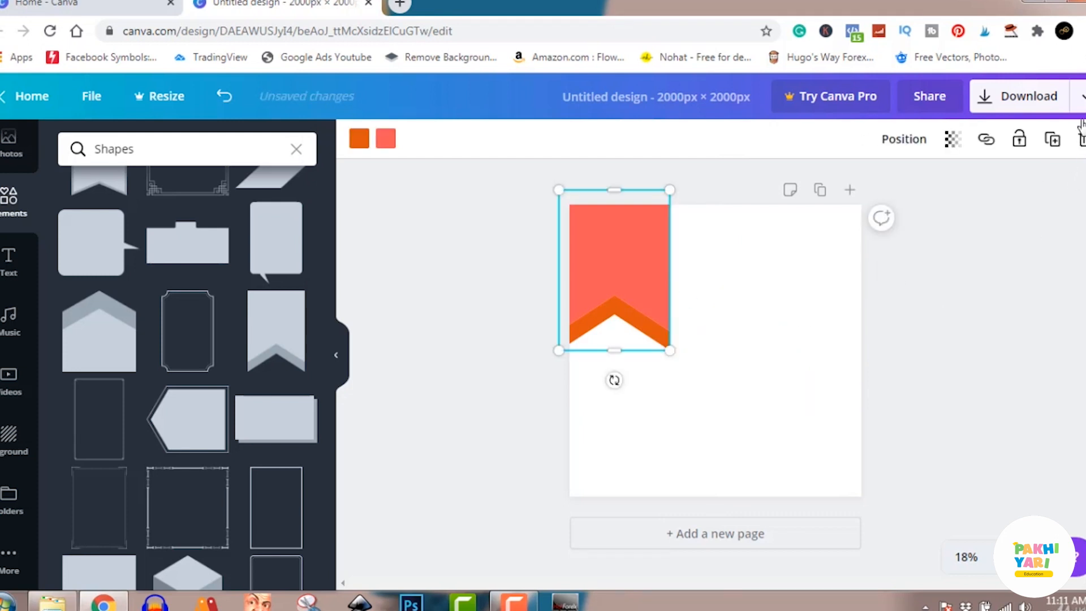
left_click(1080, 140)
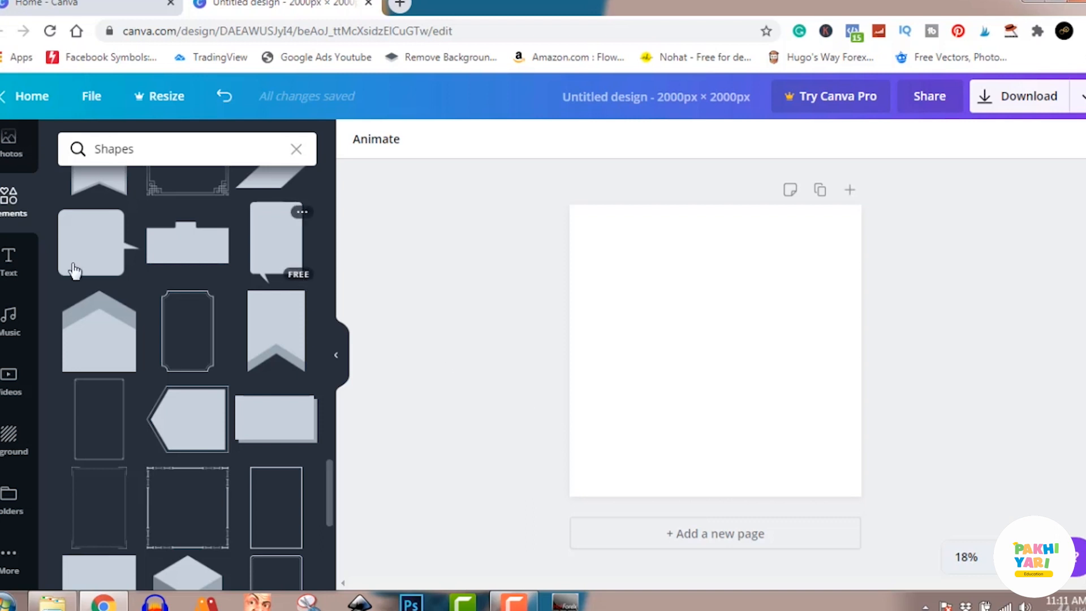
Add a heading to the empty page reading "Canva With" followed by the presenter's first name
left_click(9, 268)
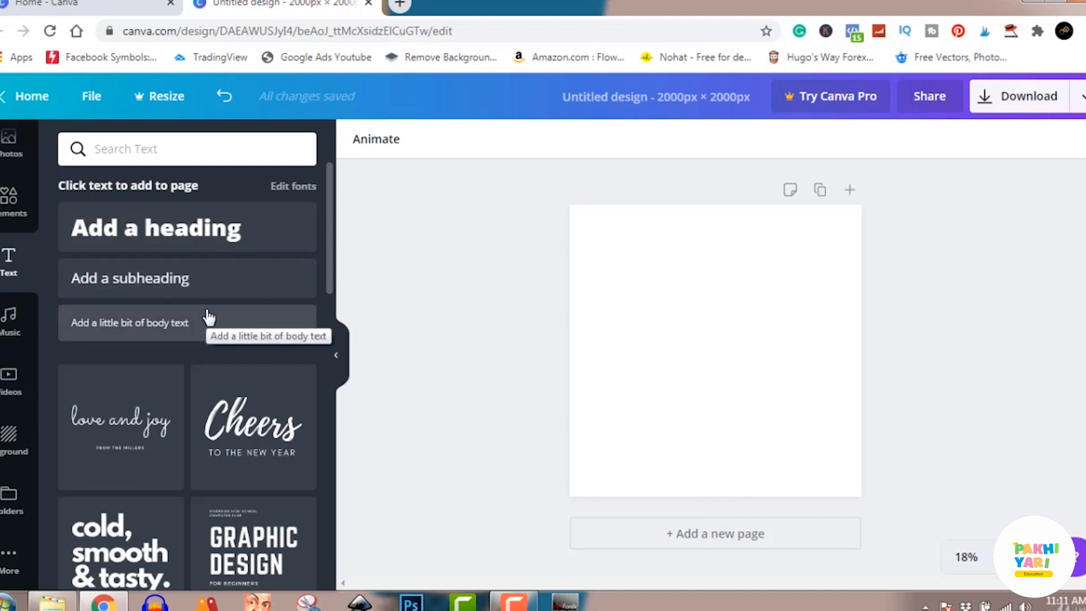
left_click(180, 233)
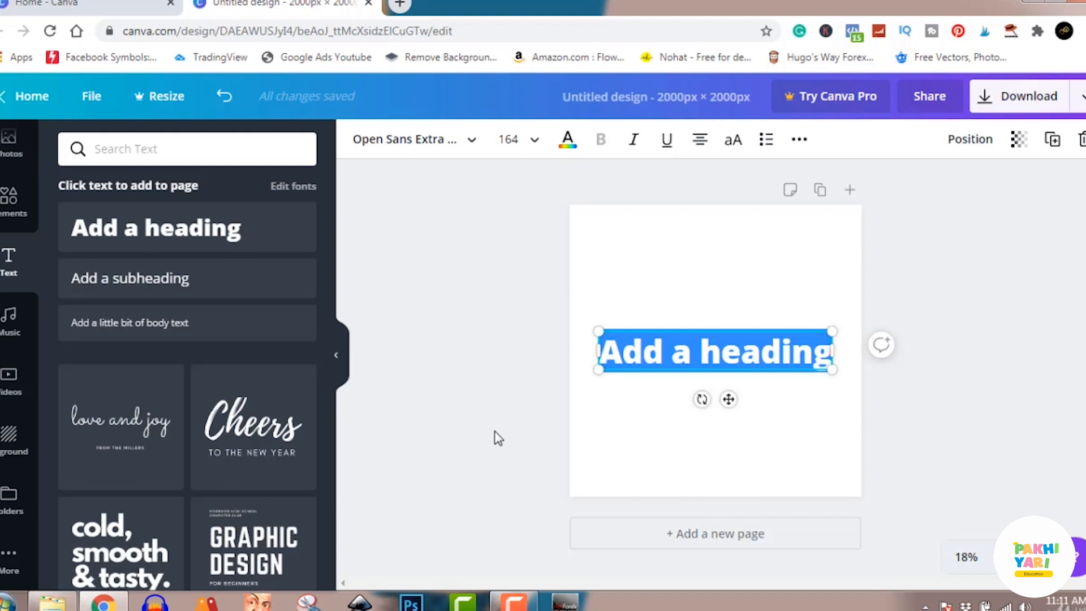
type("C")
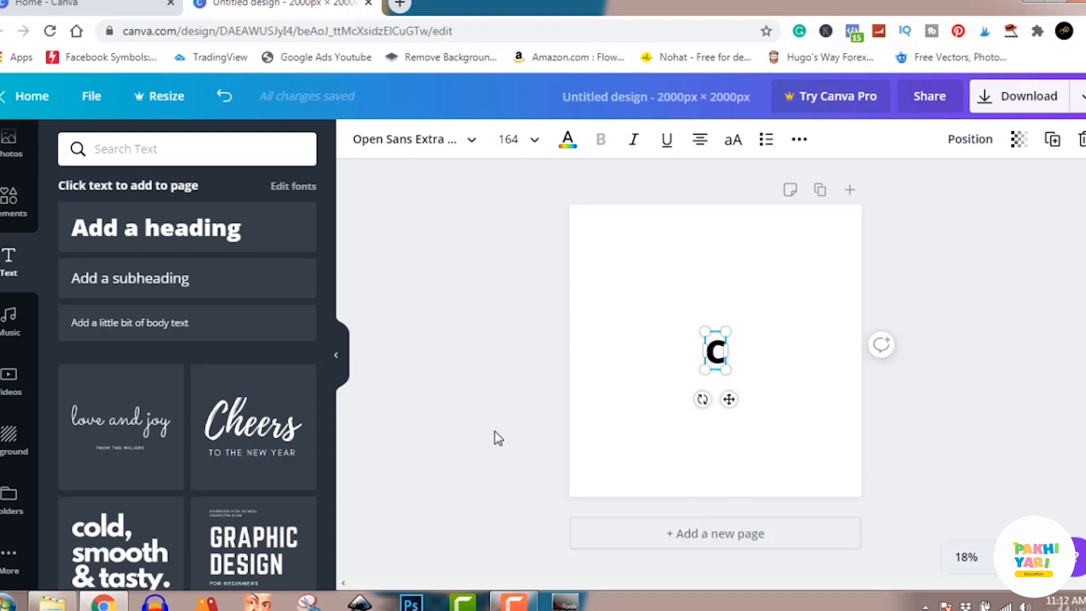
type("anva")
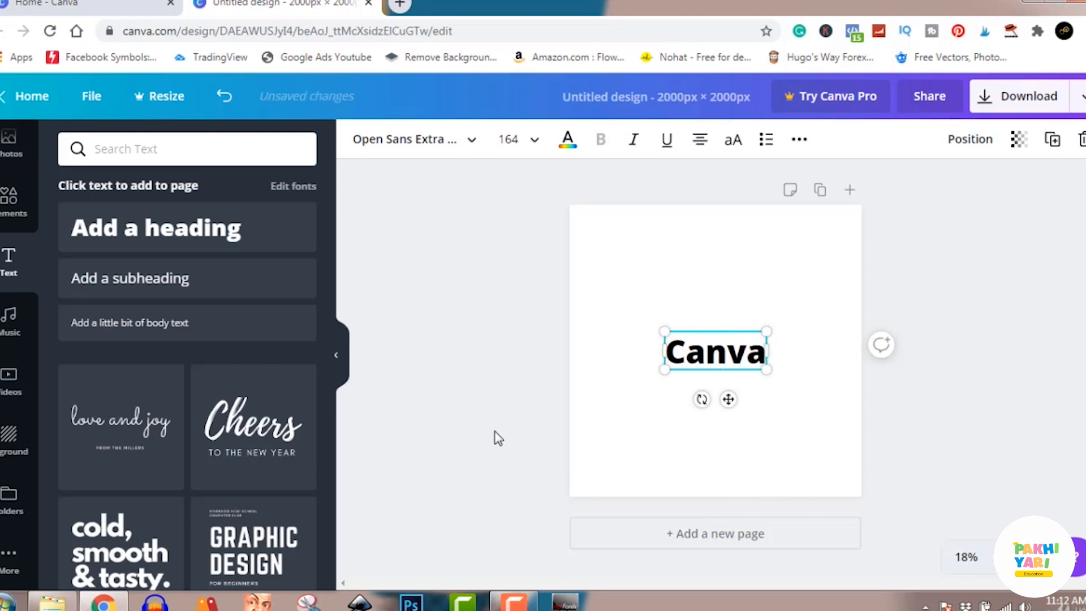
type(" Wit")
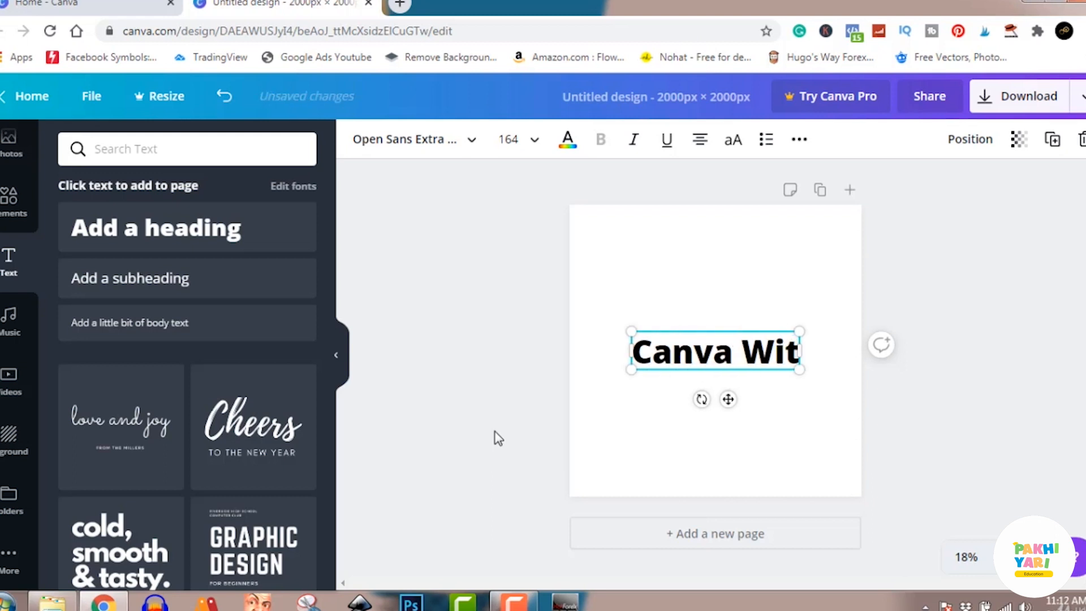
type("h David")
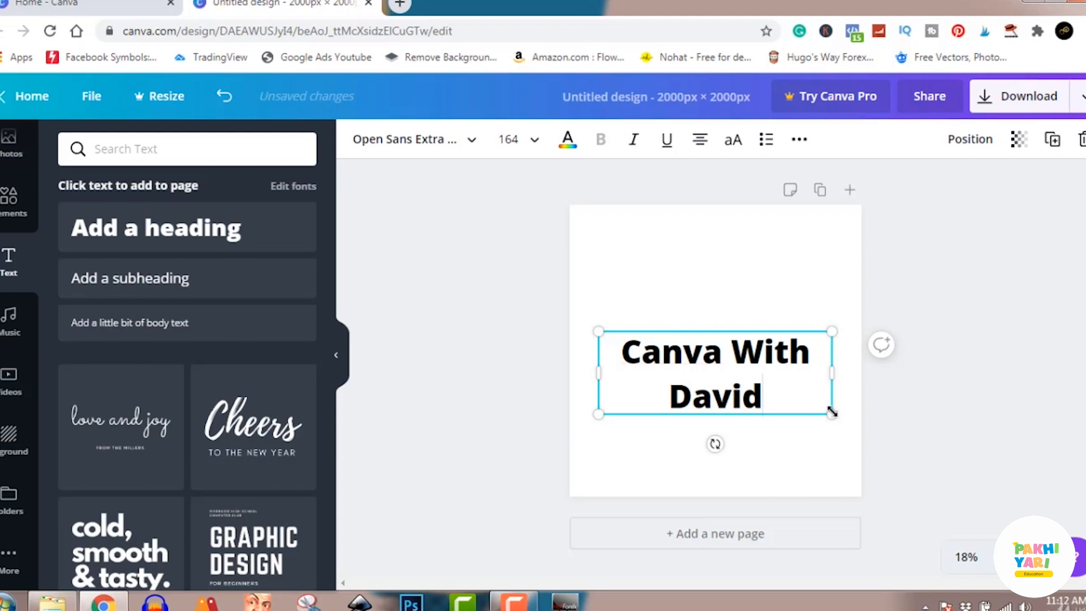
Fit the heading on one line at font size 140 and centre it horizontally above the page's middle
left_click_drag(832, 416, 787, 396)
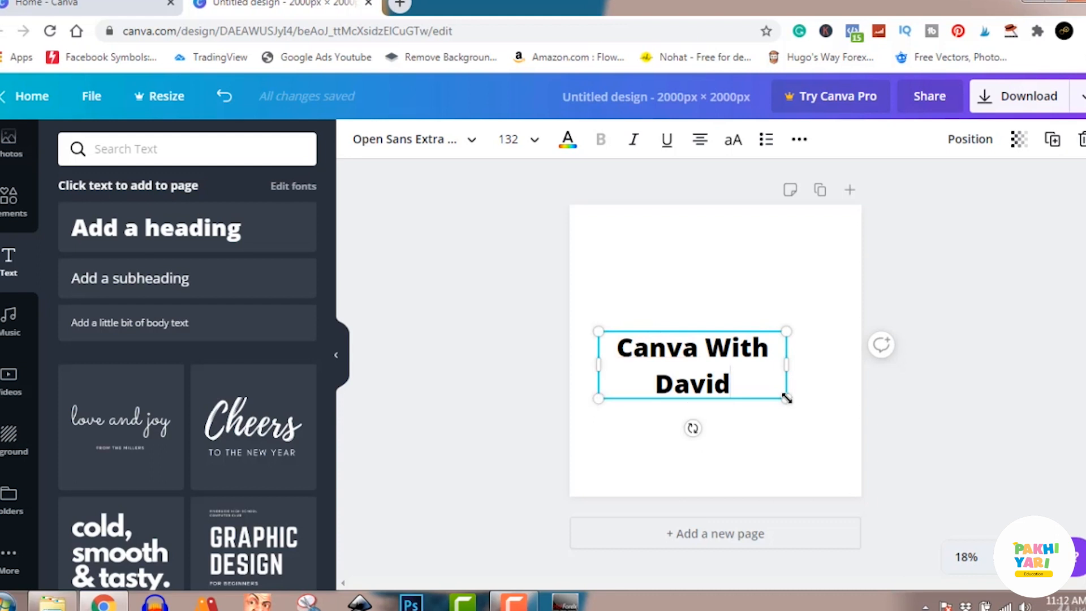
mouse_move(787, 397)
left_mouse_down()
mouse_move(732, 369)
mouse_move(823, 422)
mouse_move(770, 390)
left_mouse_up()
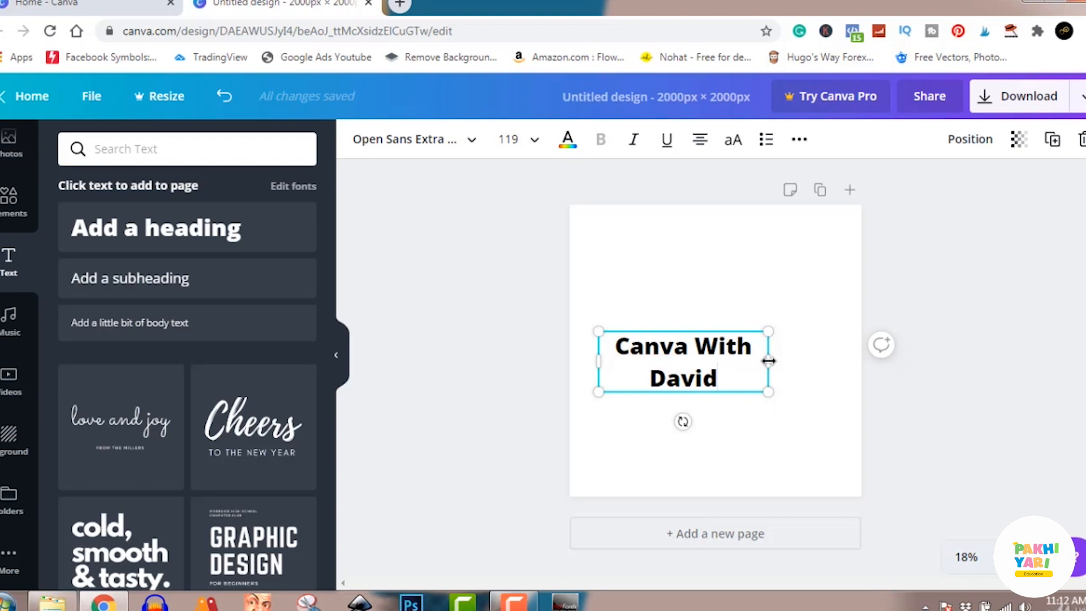
left_click_drag(768, 361, 841, 366)
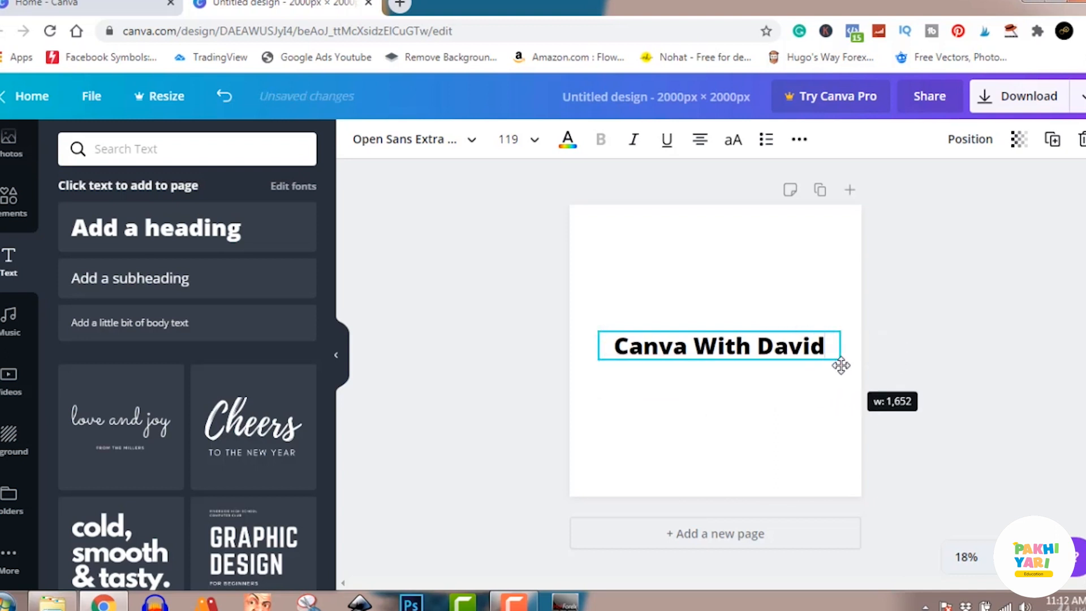
left_click_drag(841, 363, 879, 394)
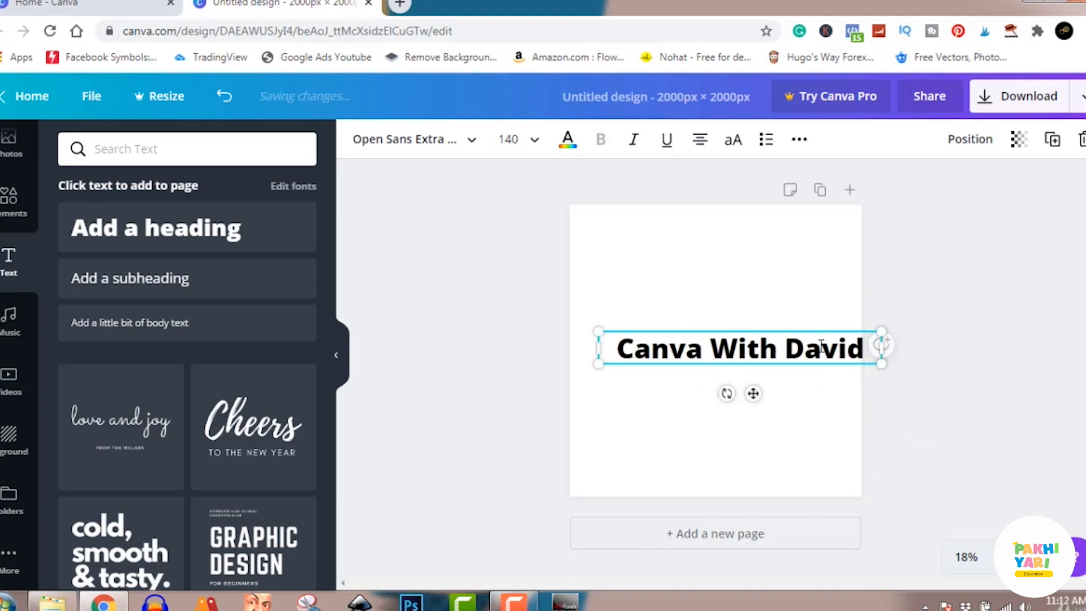
left_click(938, 335)
left_click_drag(778, 354, 750, 298)
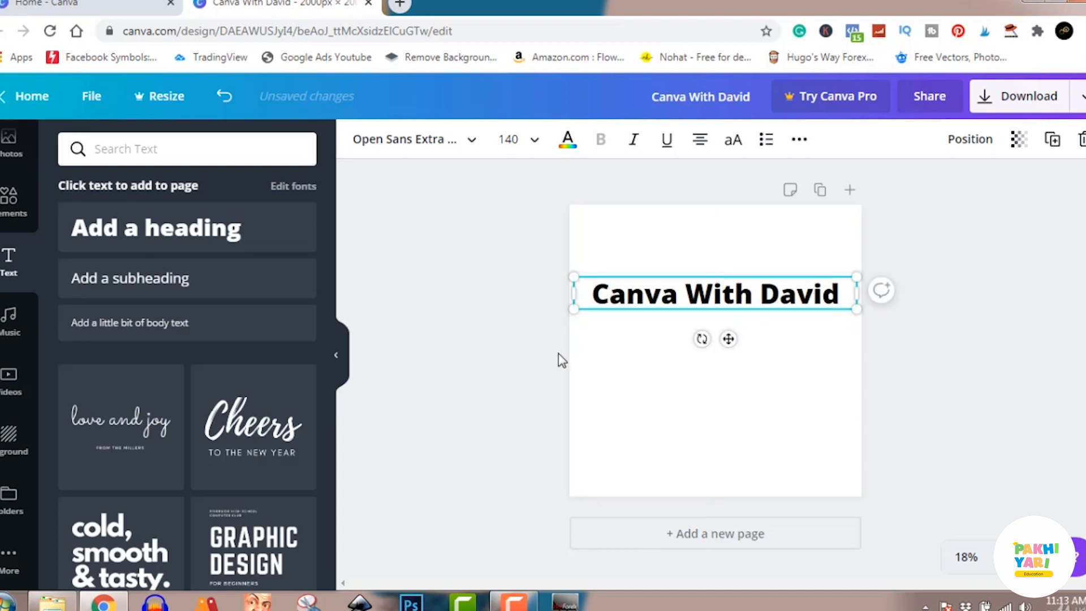
Add a subheading reading "All You Need To Know" directly beneath the heading
left_click(171, 286)
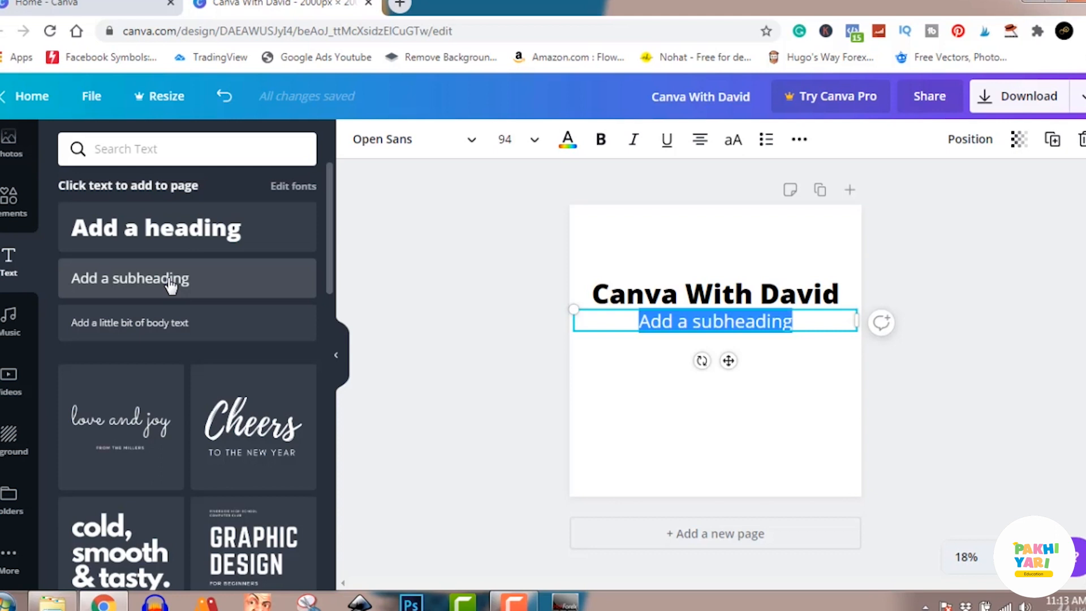
type("A")
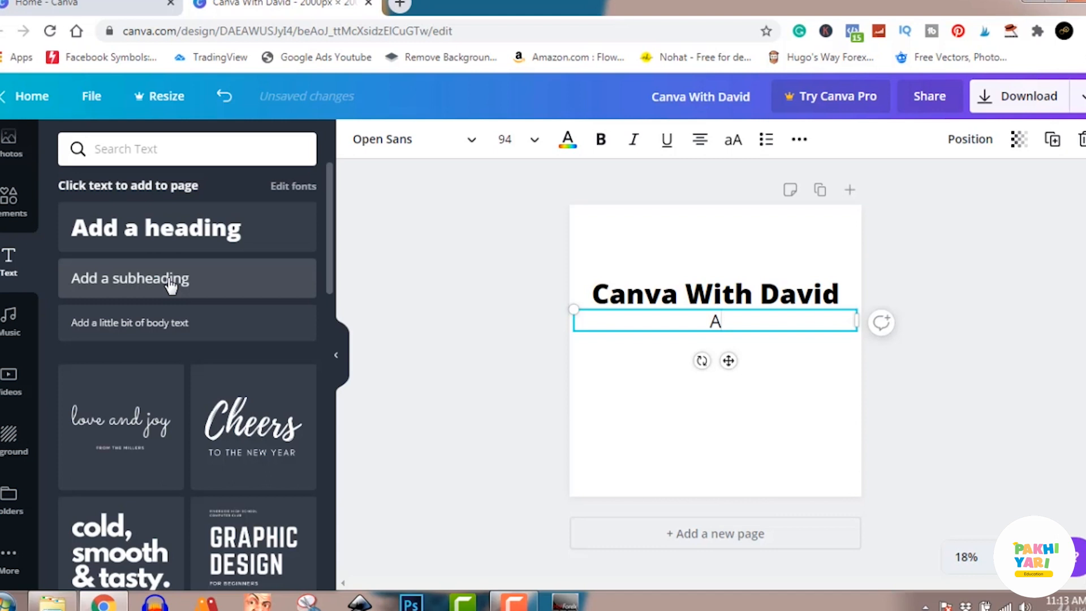
type("ll You Need T")
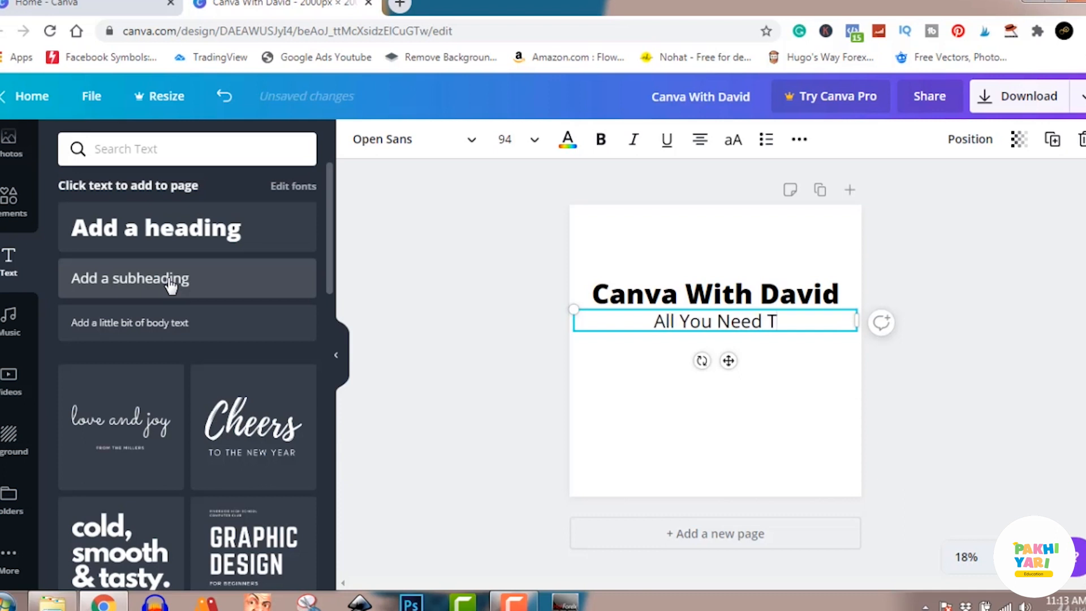
type("o ")
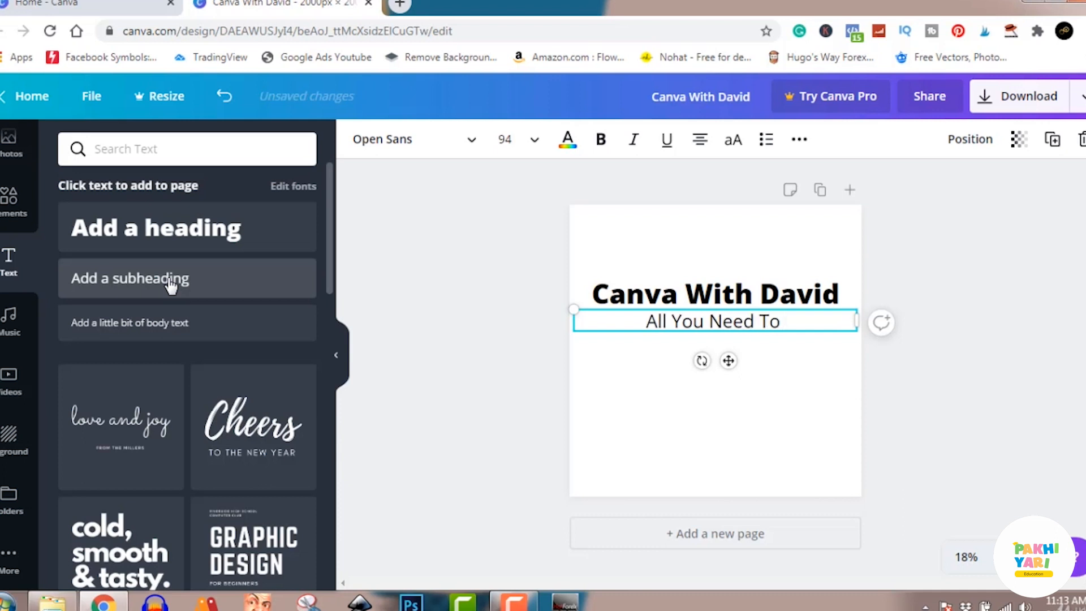
type("Know")
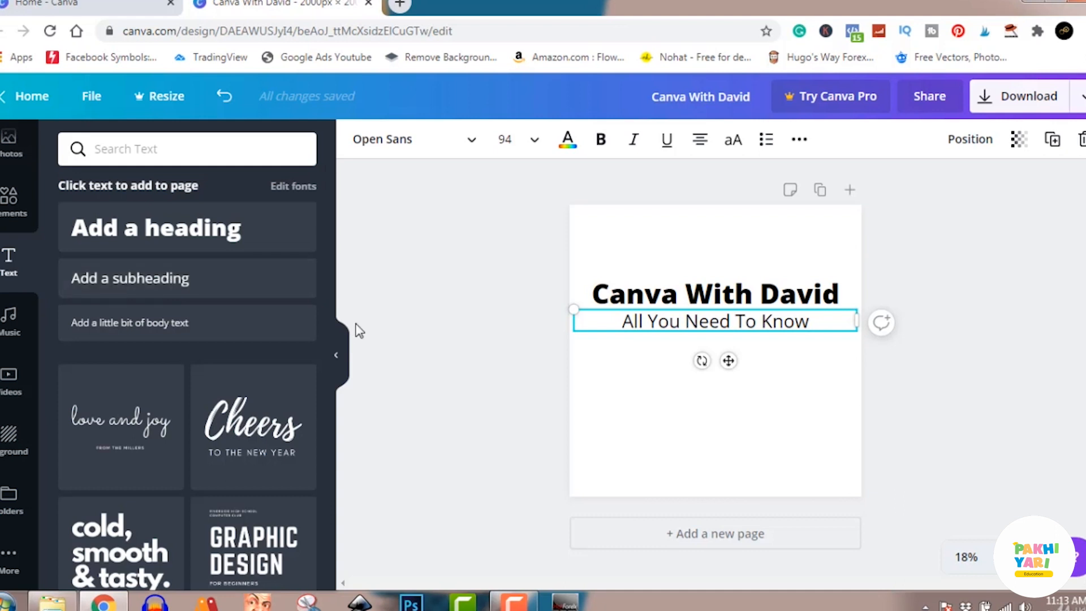
left_click(922, 375)
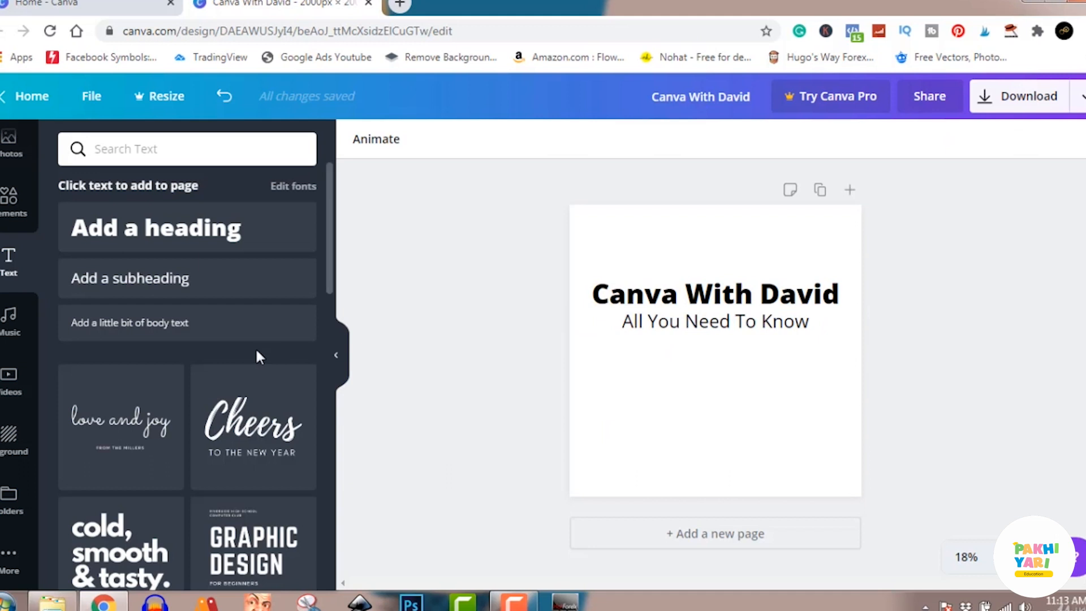
Add a line of body text reading "A-Z Training On Canva" beneath the subheading
left_click(136, 323)
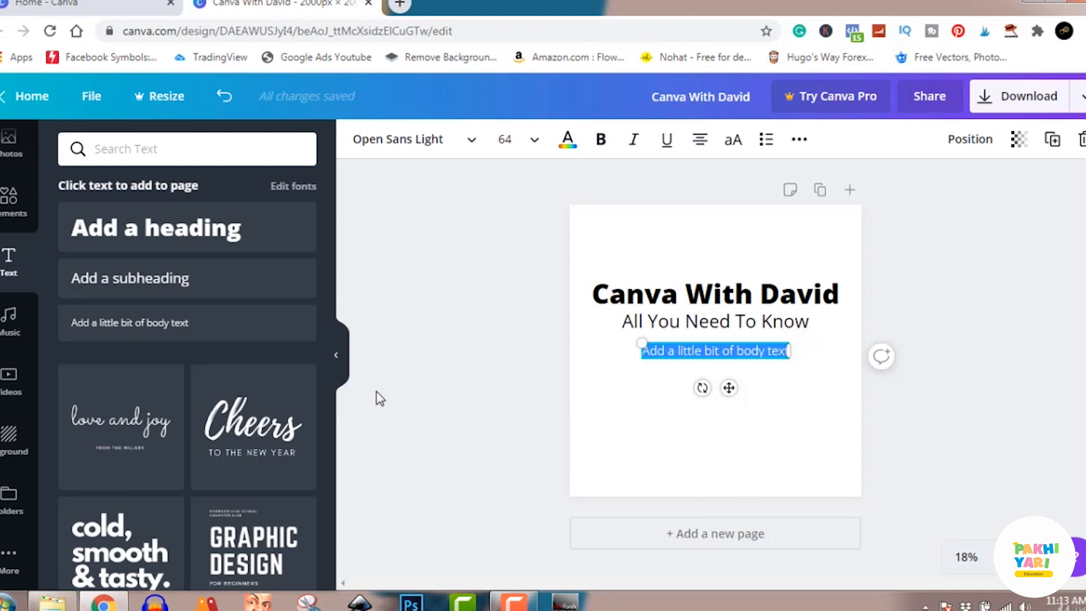
type("a")
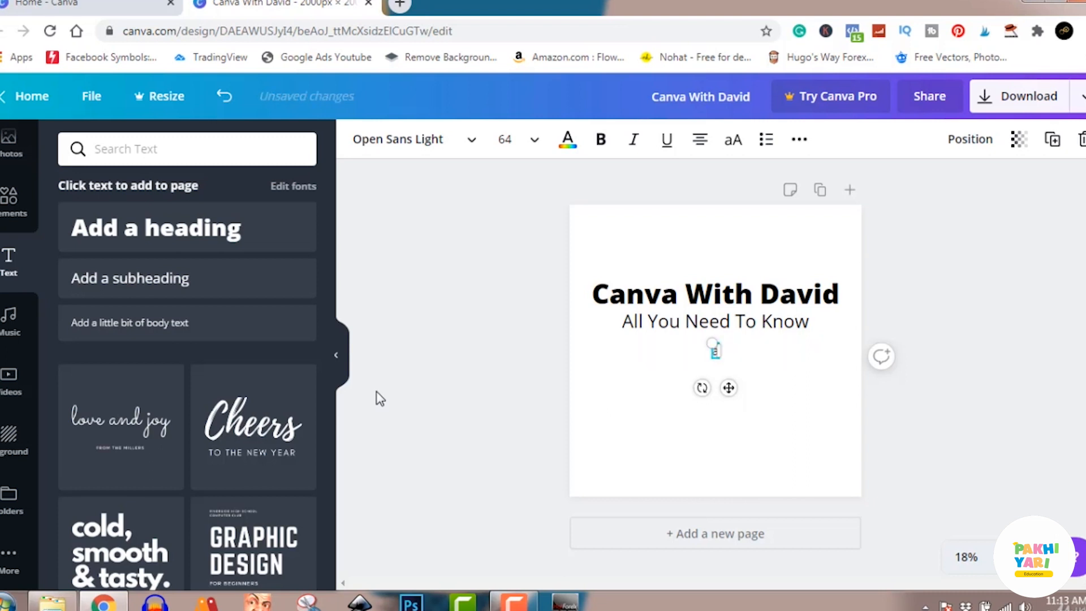
key("BackSpace")
type("A-Z")
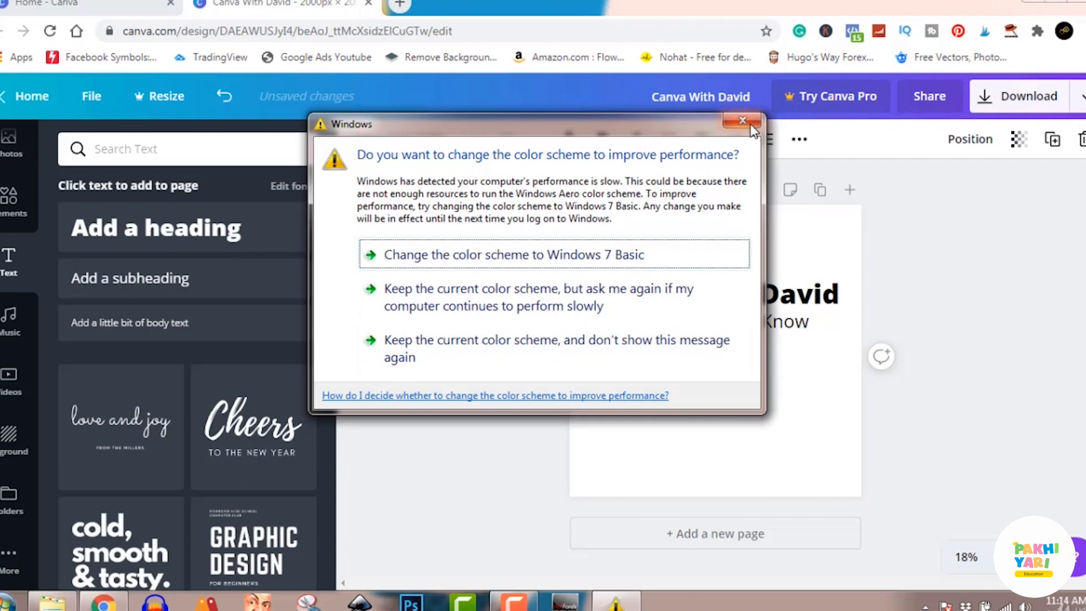
left_click(742, 121)
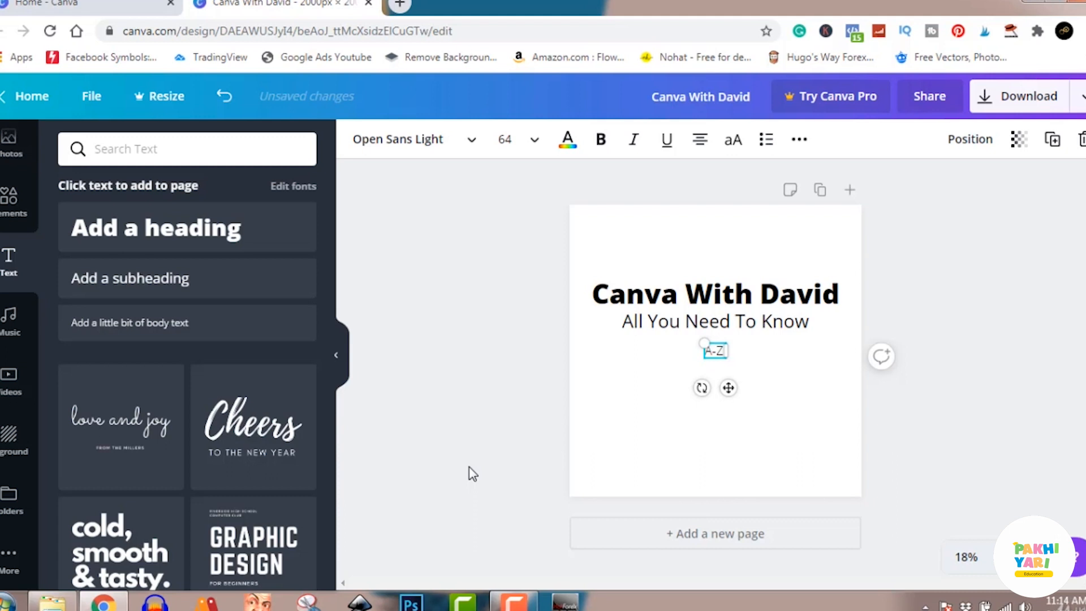
type("Training")
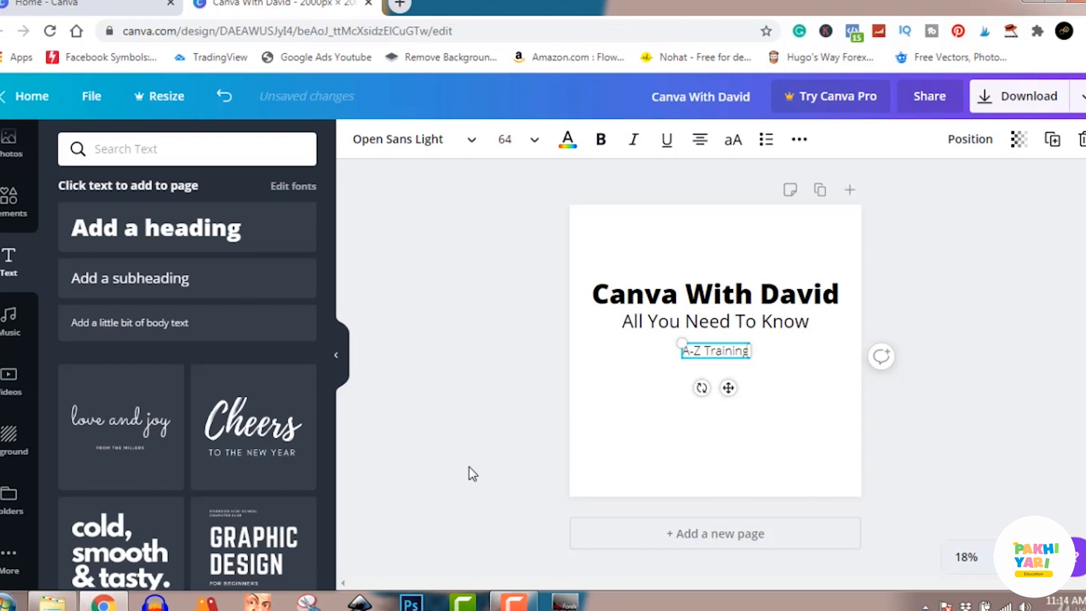
type(" C")
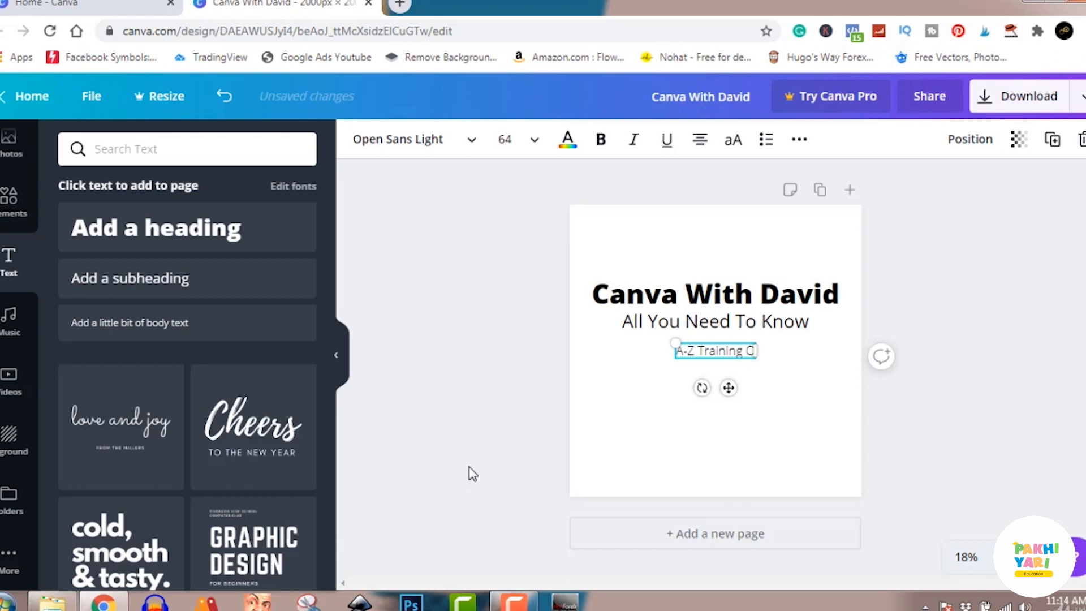
type("n")
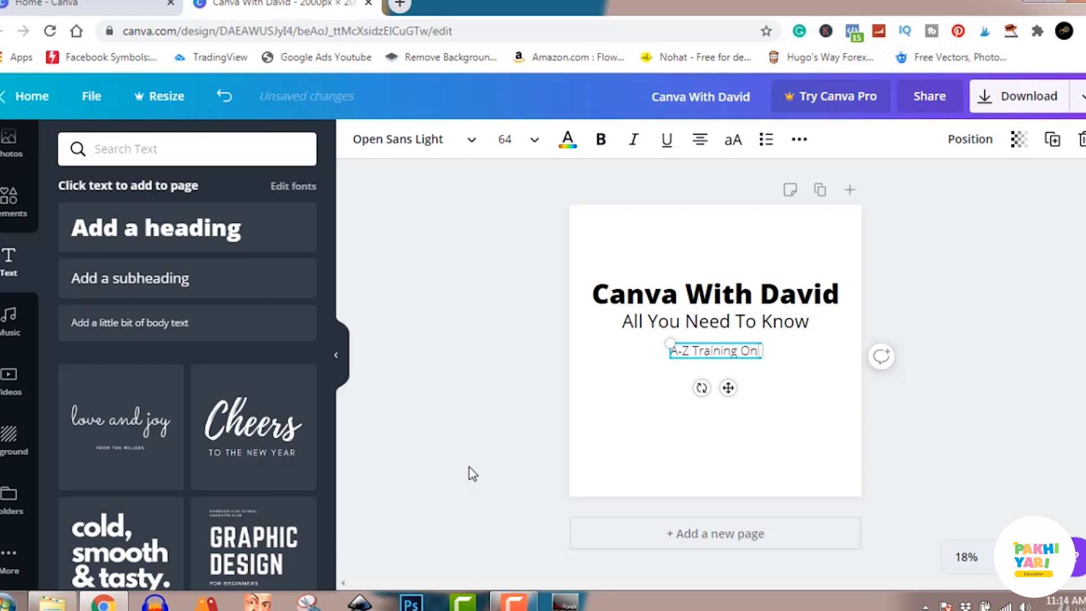
type(" Canva")
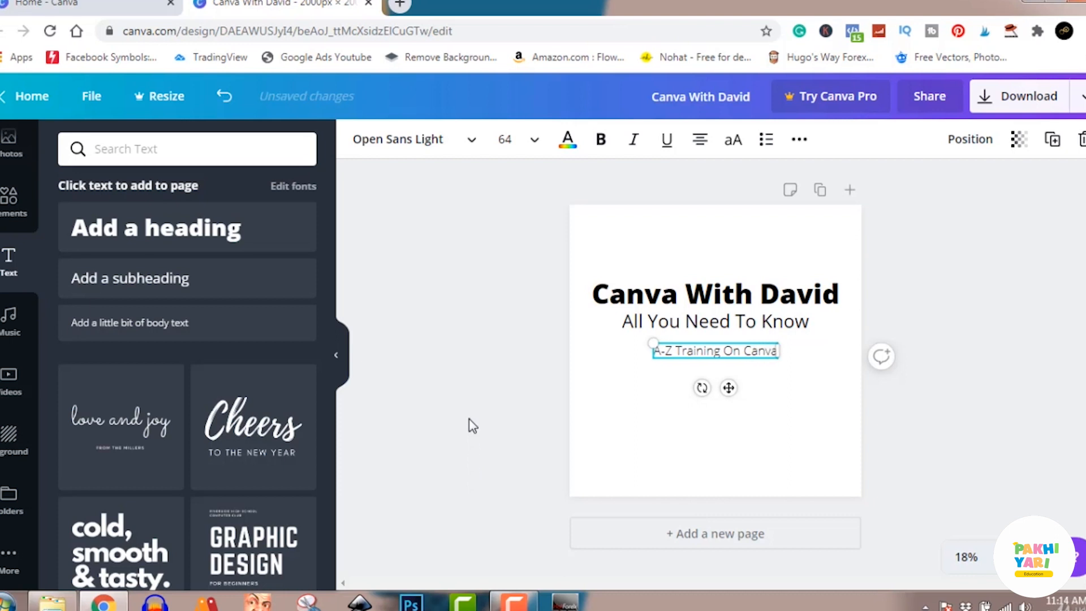
Move the body text line slightly up so it sits directly beneath the subheading, keeping it horizontally centred
left_click(635, 393)
left_click(734, 350)
left_click_drag(734, 350, 732, 344)
left_click(994, 347)
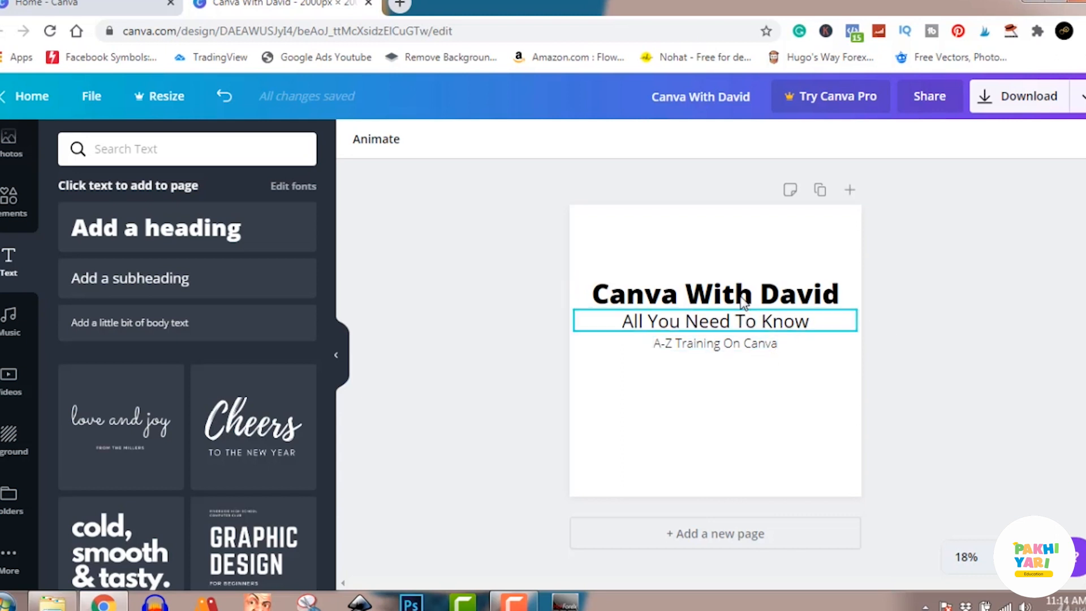
Colour the heading light purple and the "All You Need To Know" subheading coral from the default colours
left_click(760, 294)
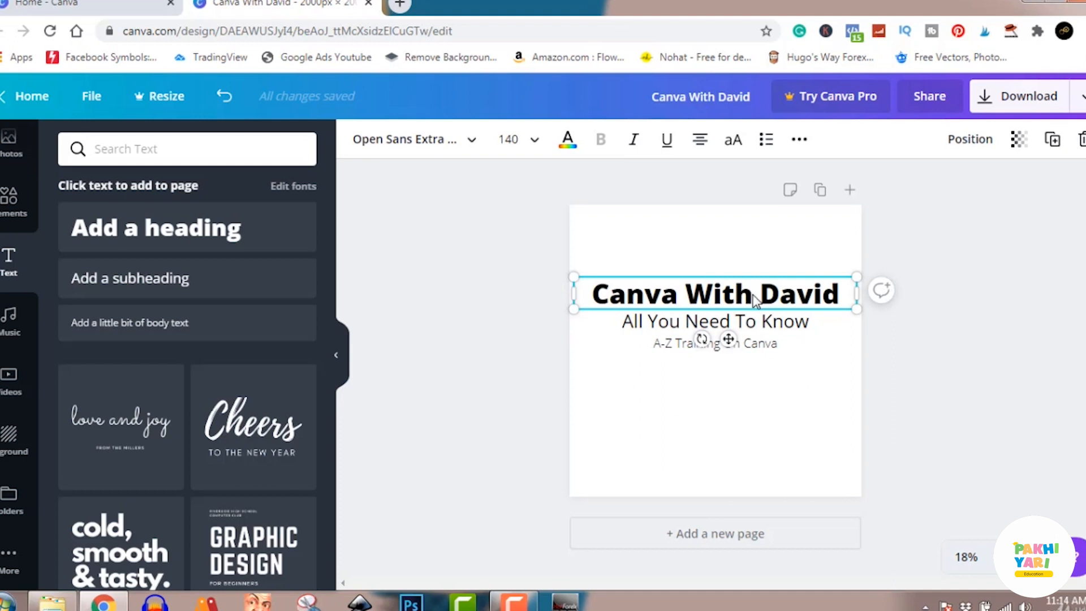
left_click(567, 148)
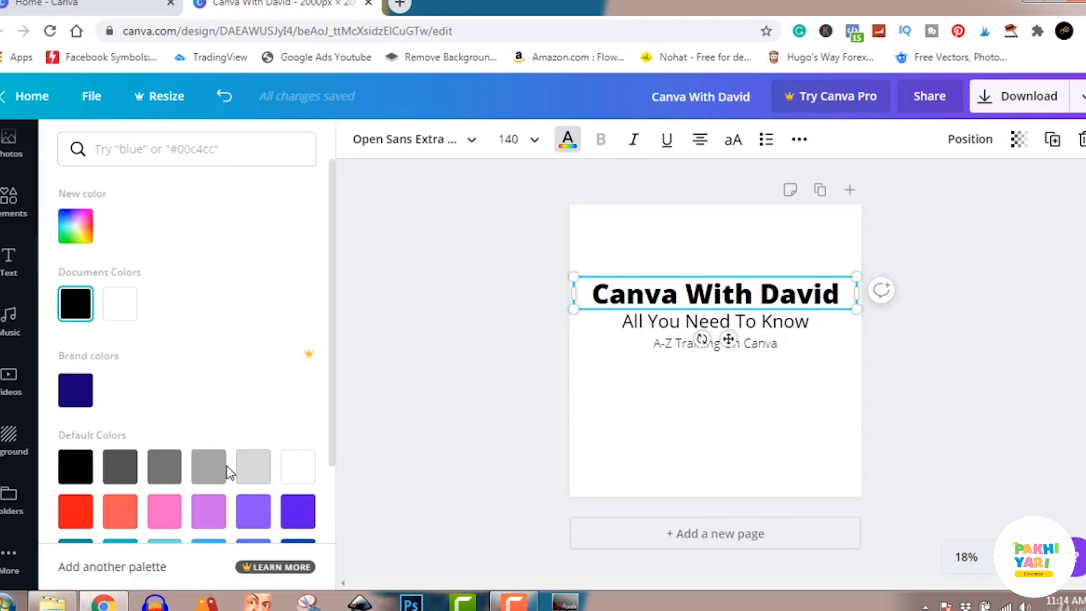
left_click(250, 512)
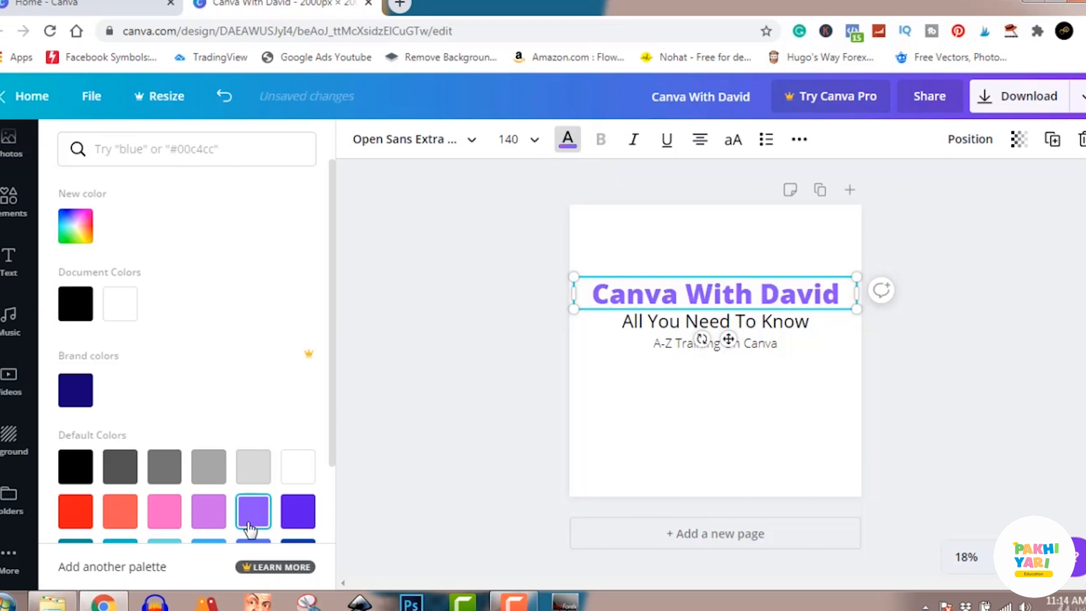
left_click(647, 327)
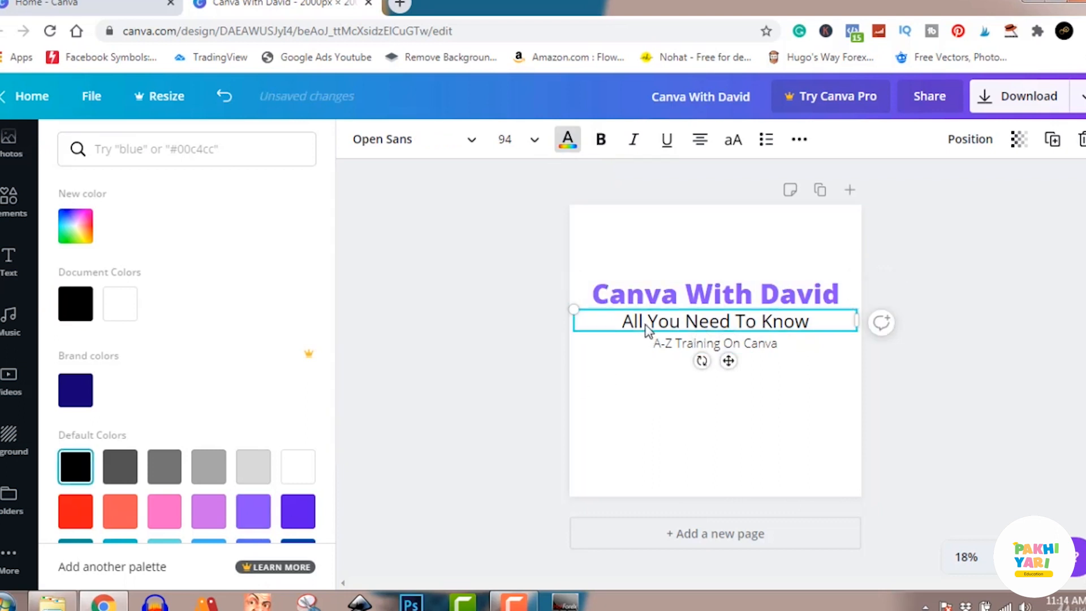
left_click(196, 525)
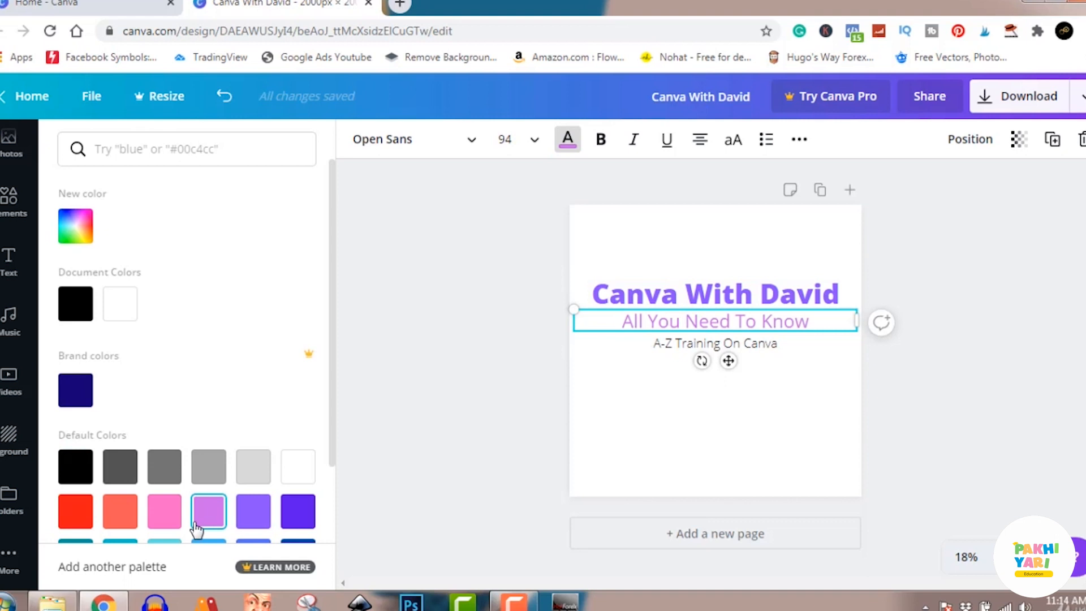
left_click(130, 521)
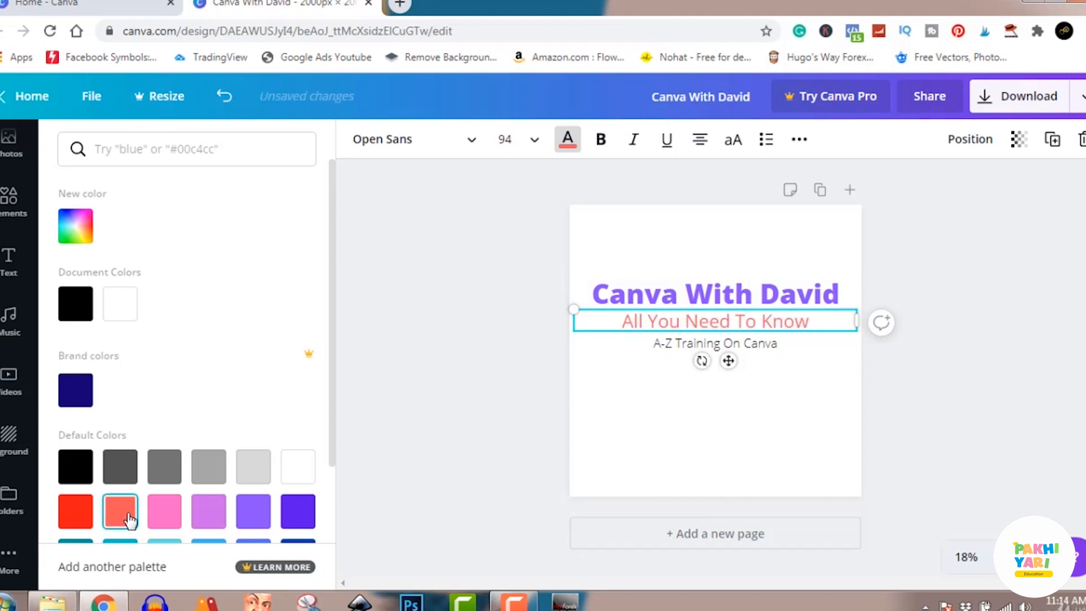
Colour the "A-Z Training On Canva" body text dark blue from the default colours and deselect it
left_click(671, 350)
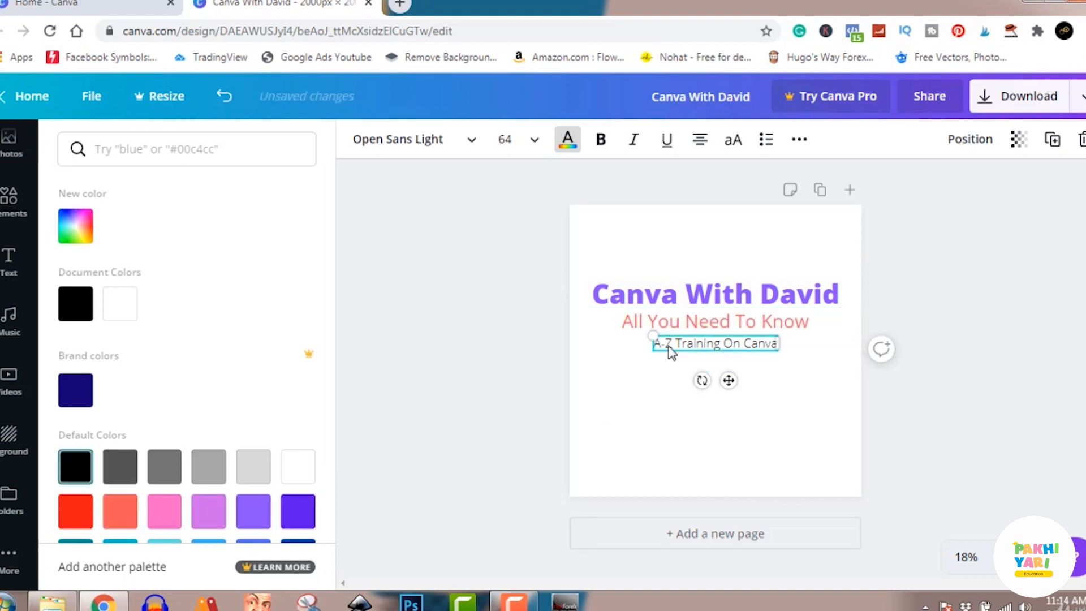
left_click(299, 546)
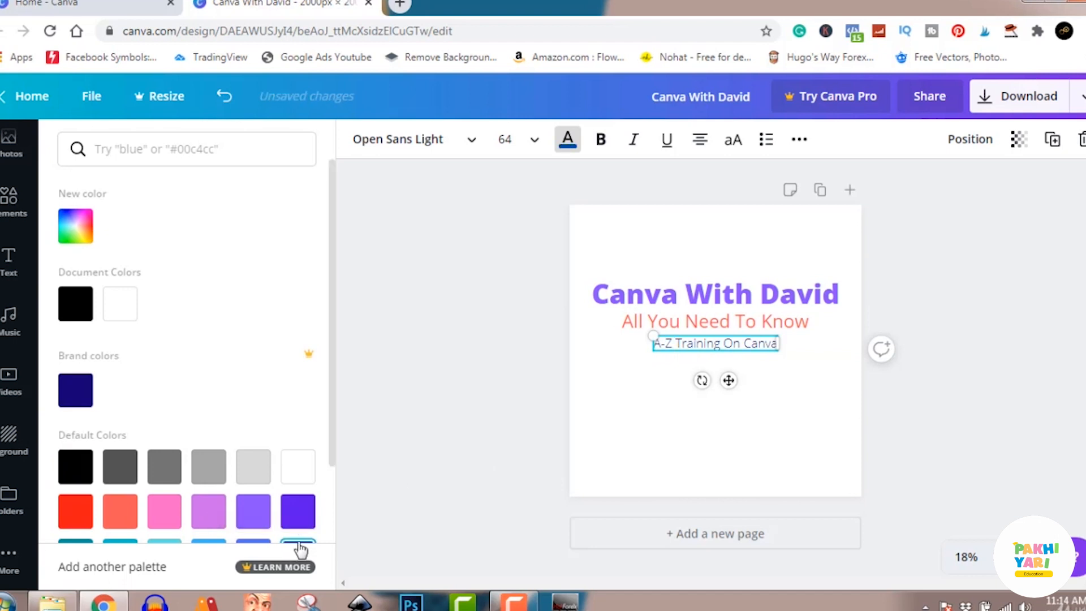
key("Escape")
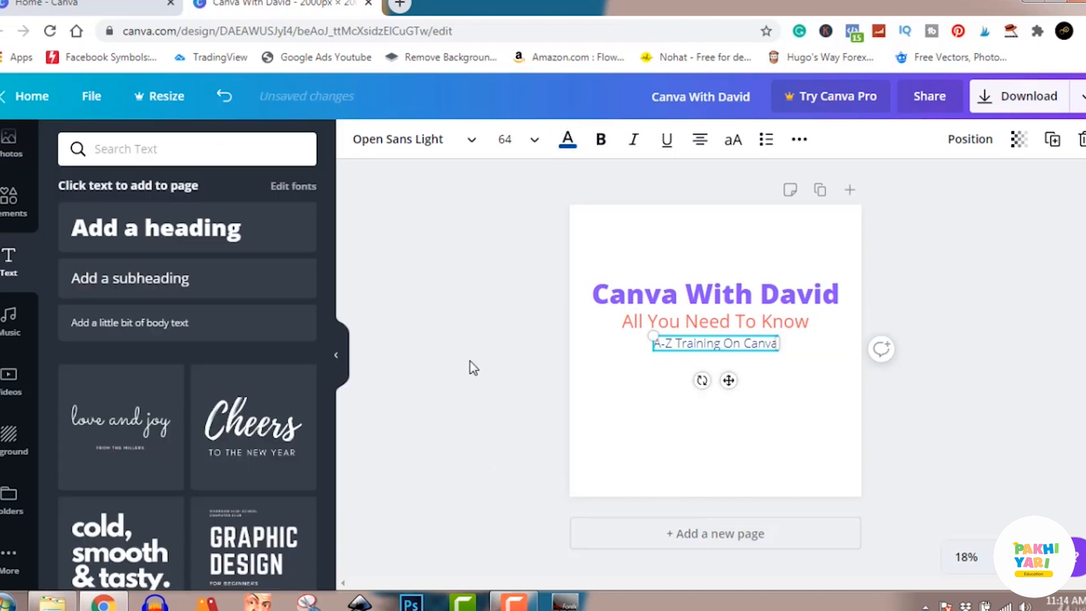
left_click(502, 363)
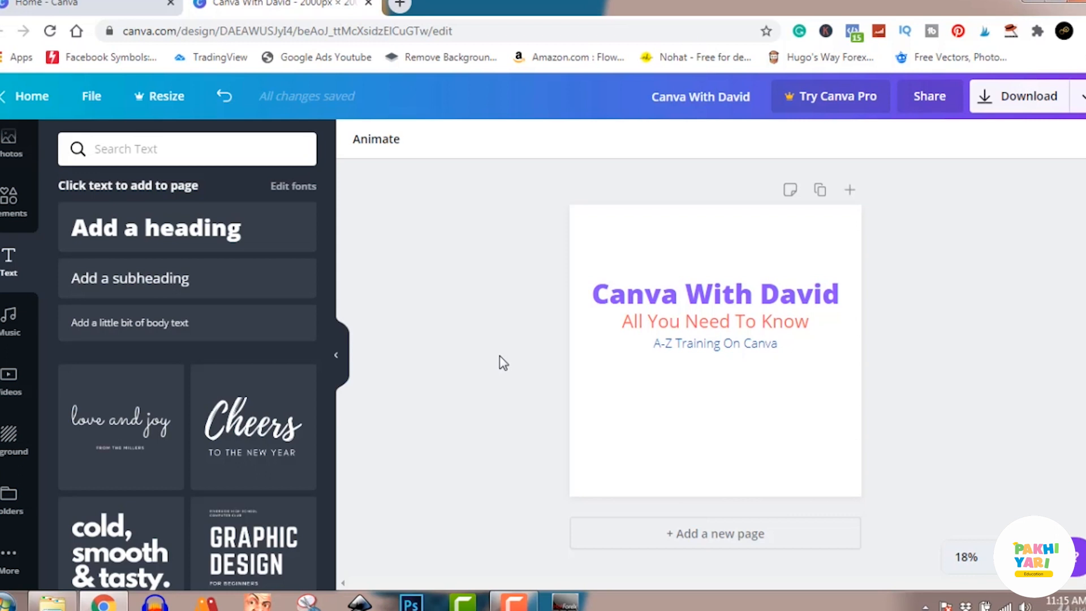
Clear the page by deleting the heading, the subheading and the body text
left_click(702, 299)
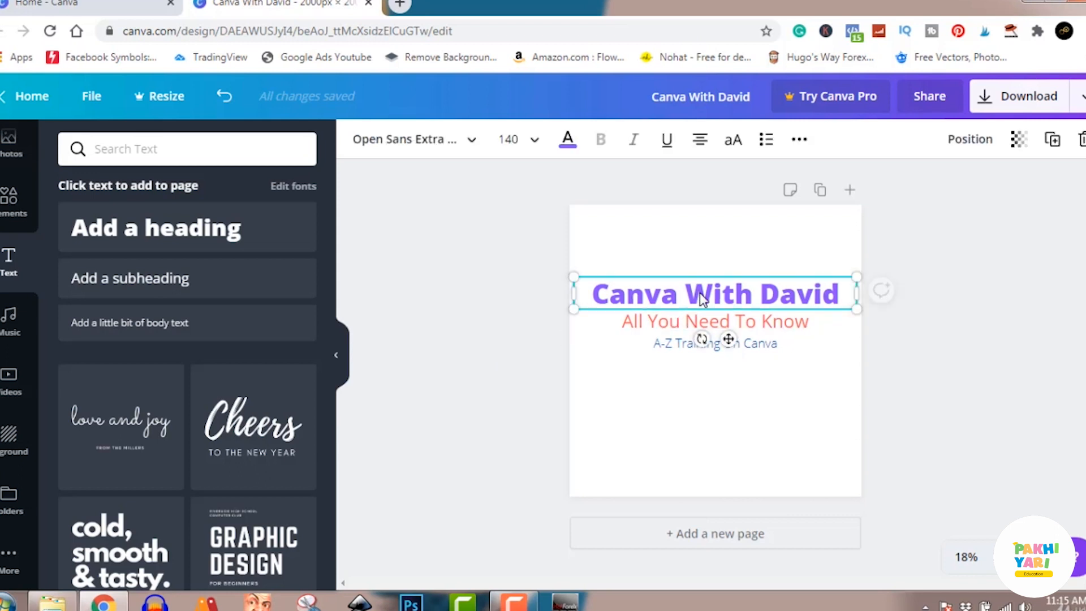
left_click(1081, 139)
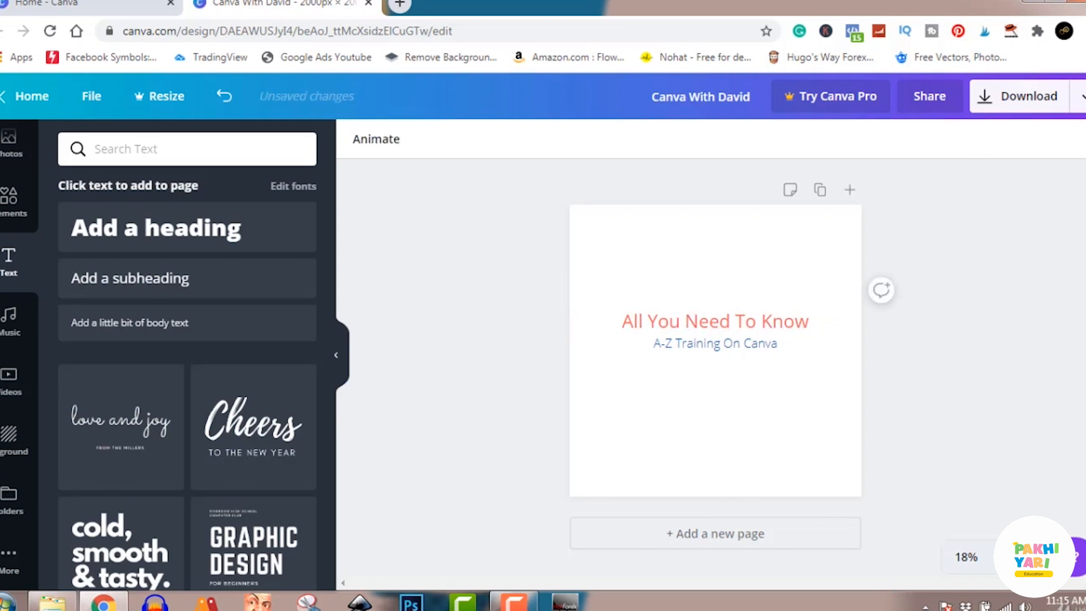
left_click(807, 322)
left_click(1082, 142)
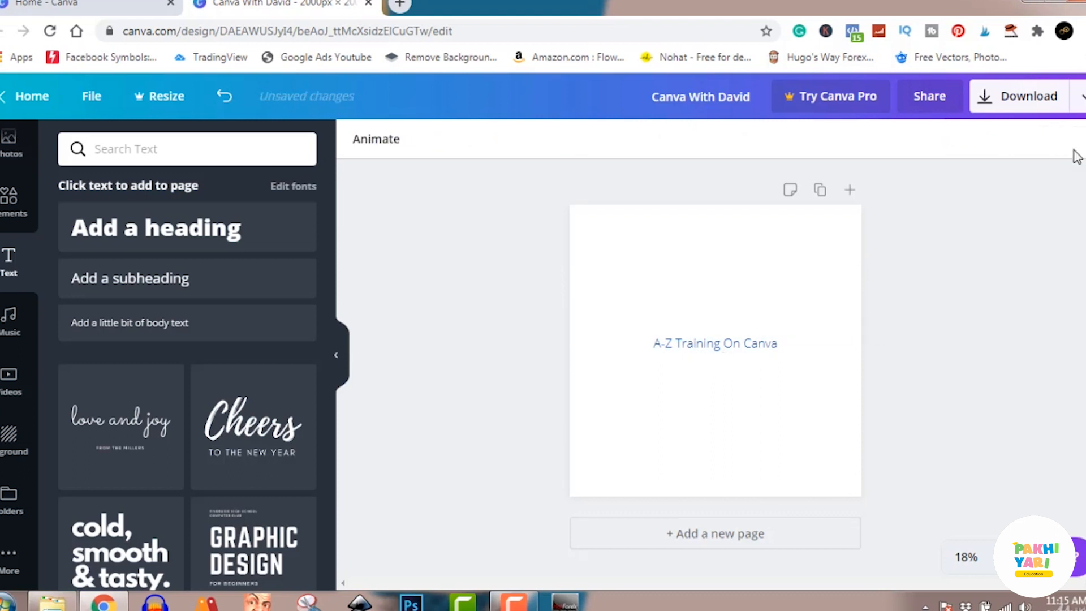
left_click(736, 344)
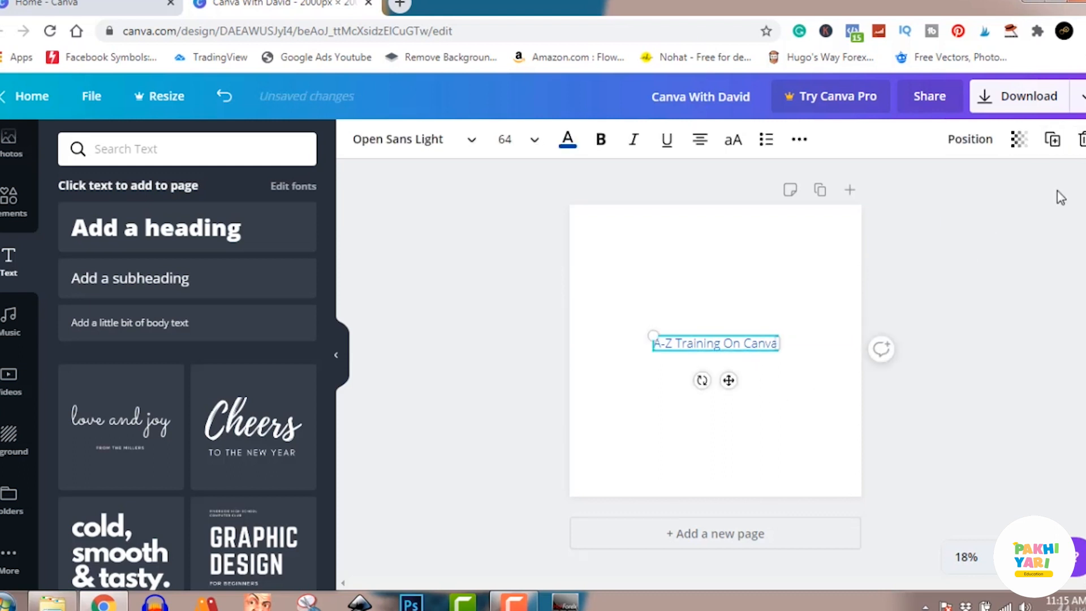
left_click(1082, 140)
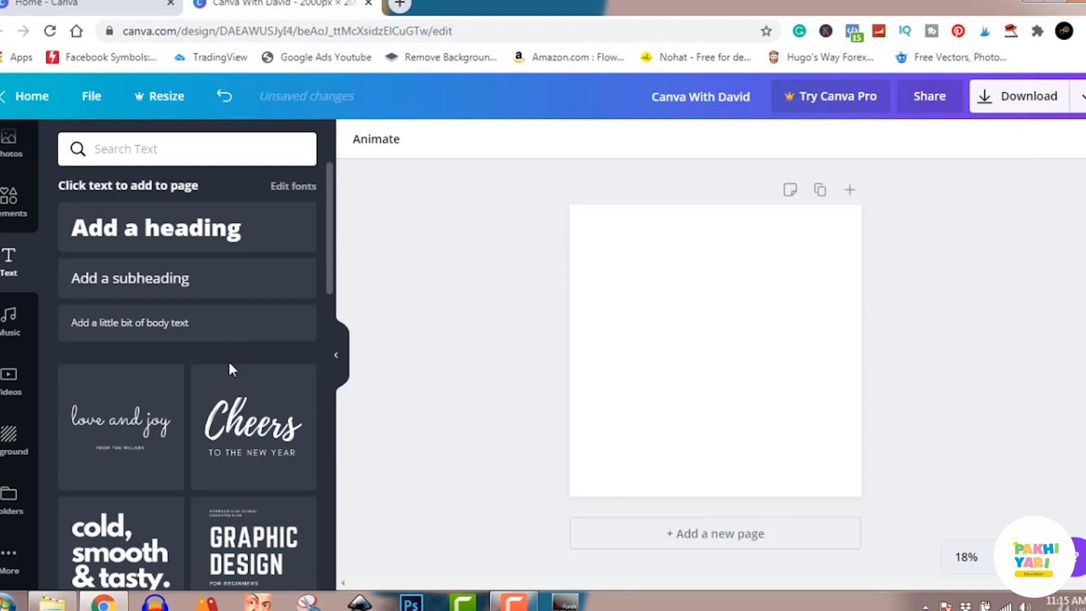
Add the ready-made "Baby Boy!" text combination, enlarged to about font size 348 for its main text and centred on the page
scroll(248, 370, "down", 2)
scroll(250, 376, "down", 1)
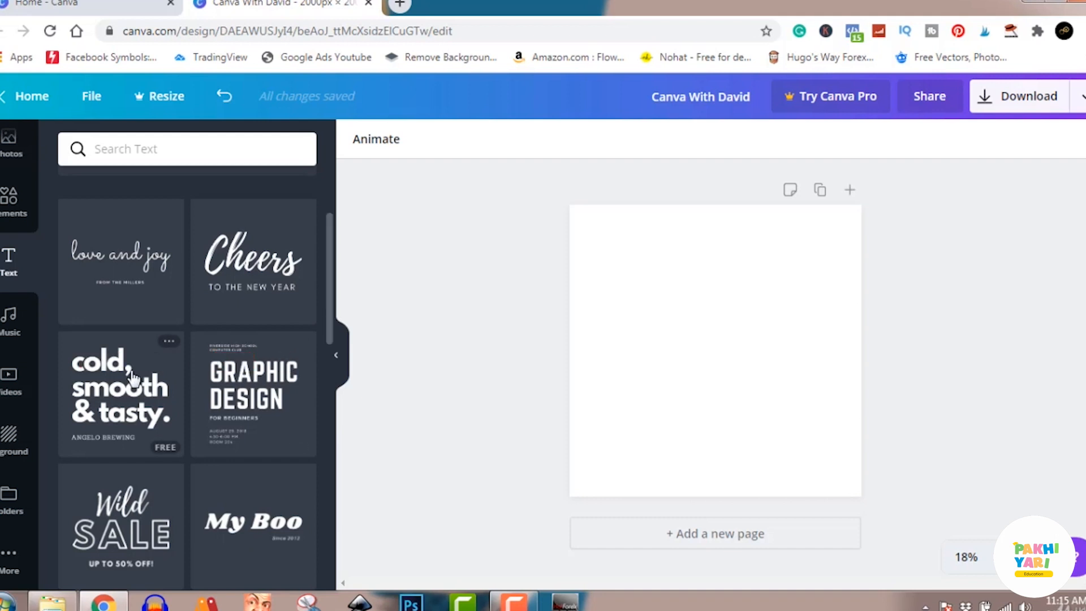
scroll(133, 376, "down", 4)
scroll(134, 377, "down", 12)
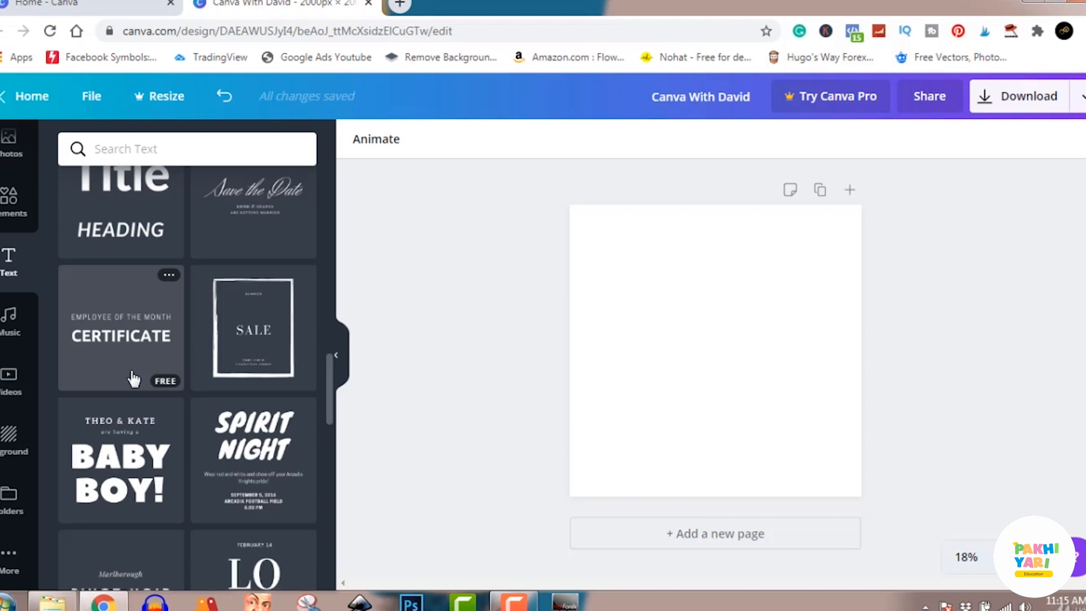
scroll(134, 378, "down", 10)
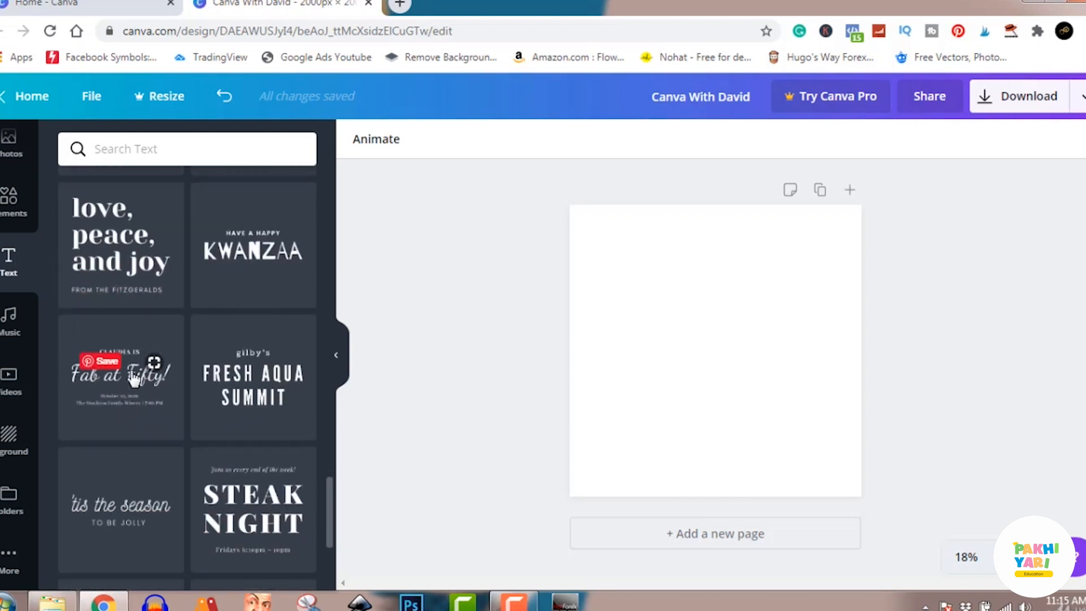
scroll(134, 378, "down", 1)
scroll(134, 378, "up", 5)
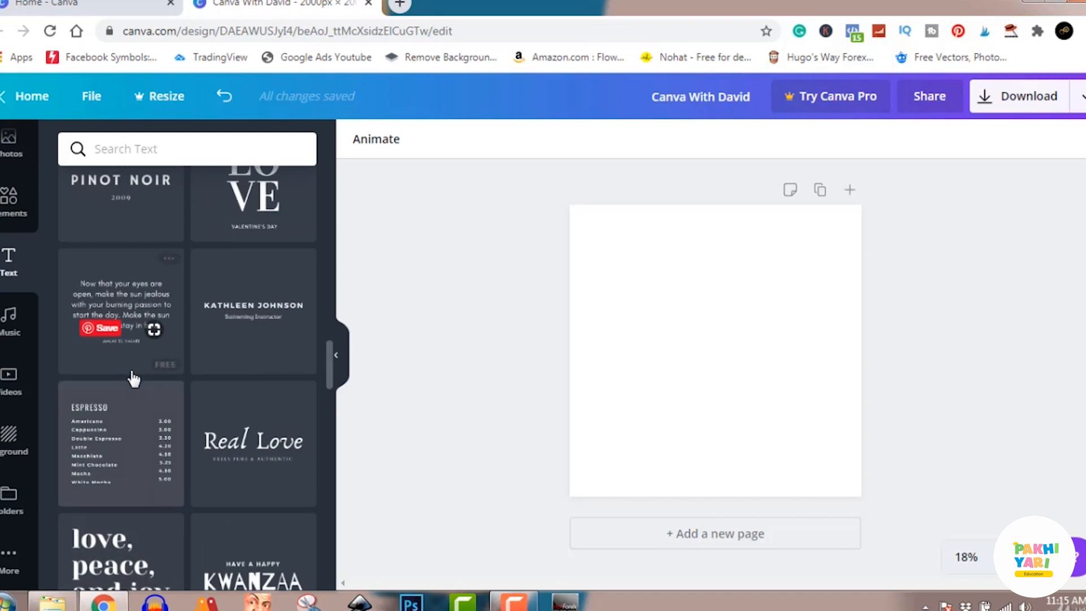
scroll(134, 378, "up", 4)
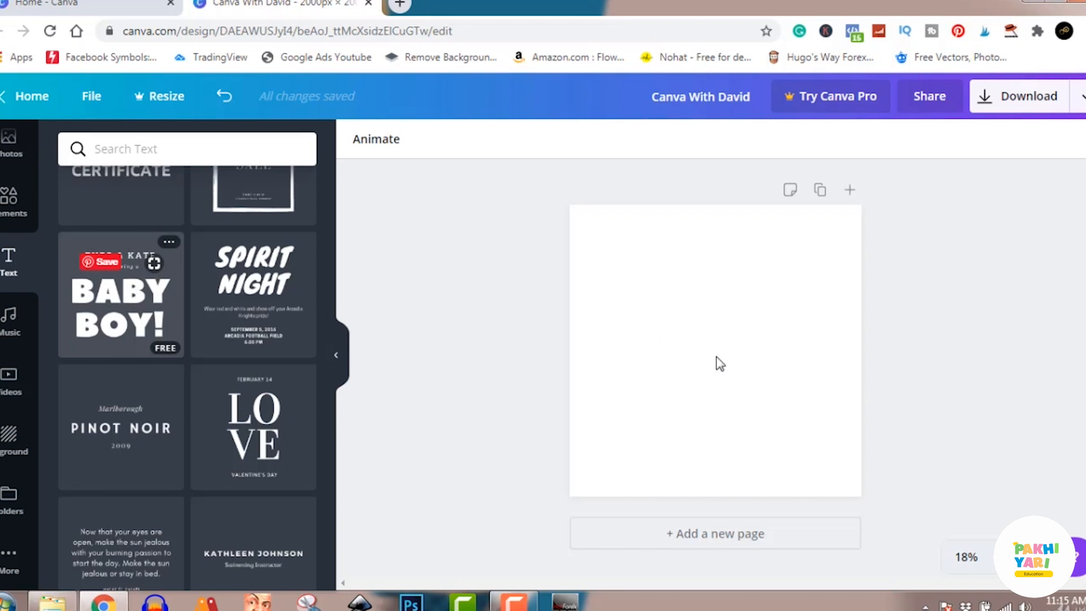
left_click(121, 306)
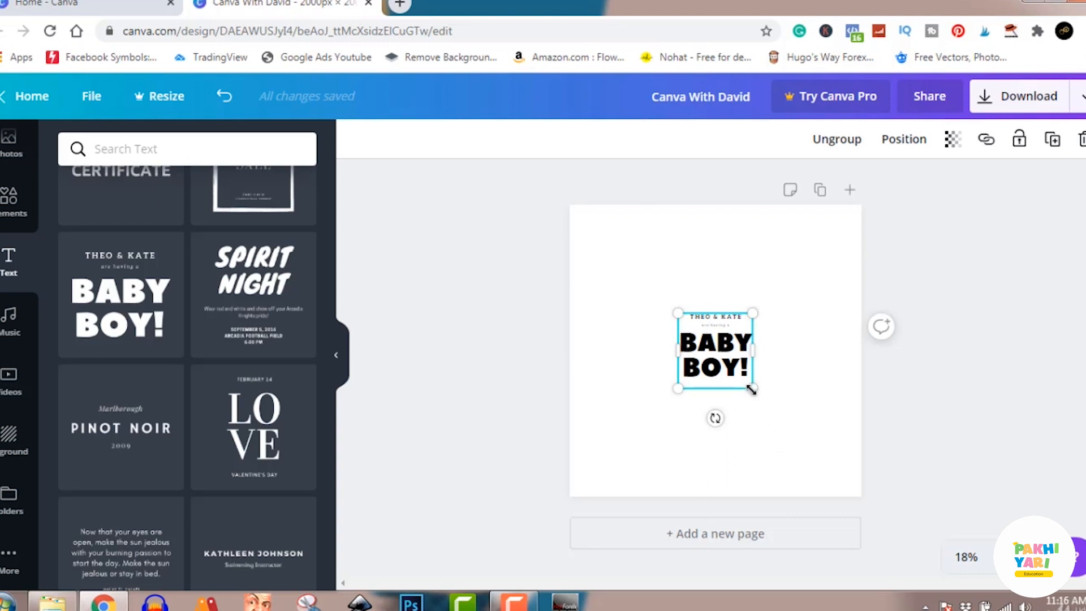
left_click_drag(751, 389, 882, 518)
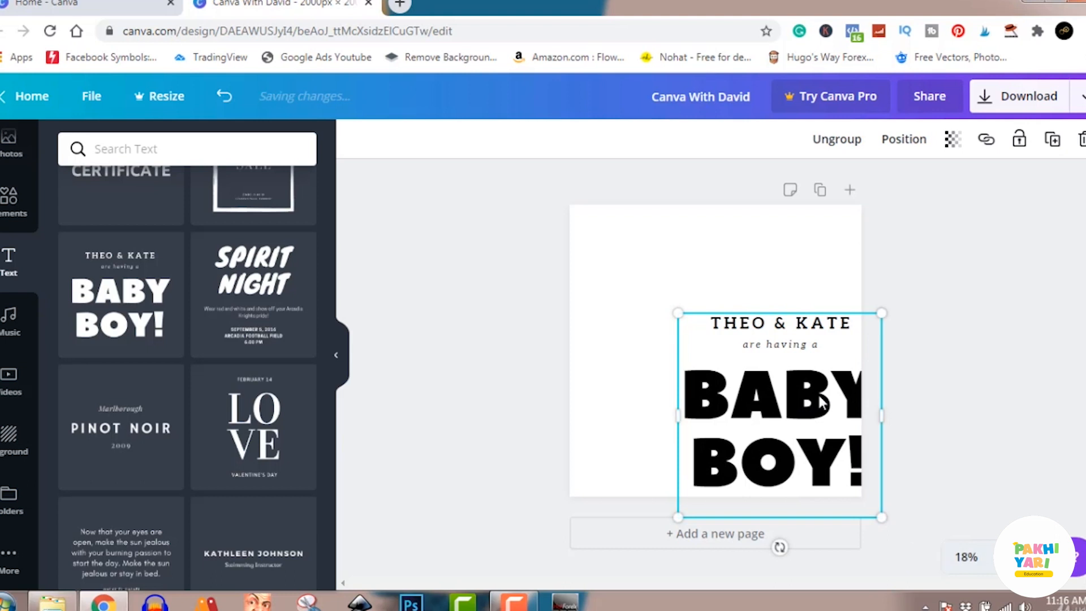
left_click_drag(759, 391, 755, 335)
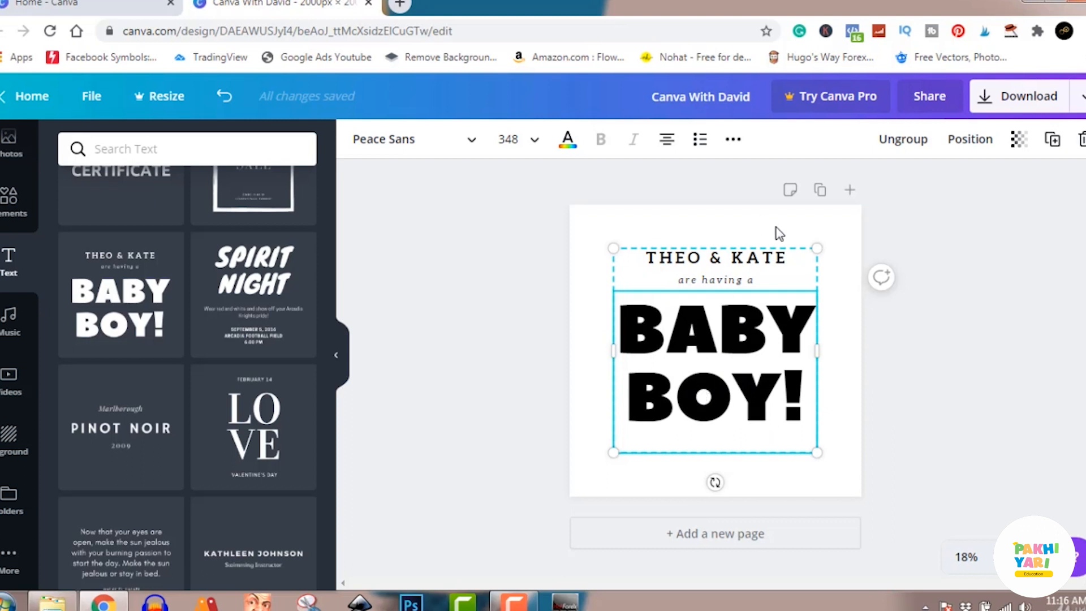
Ungroup the "Baby Boy!" text combination and delete its top line with the couple's names
left_click(904, 139)
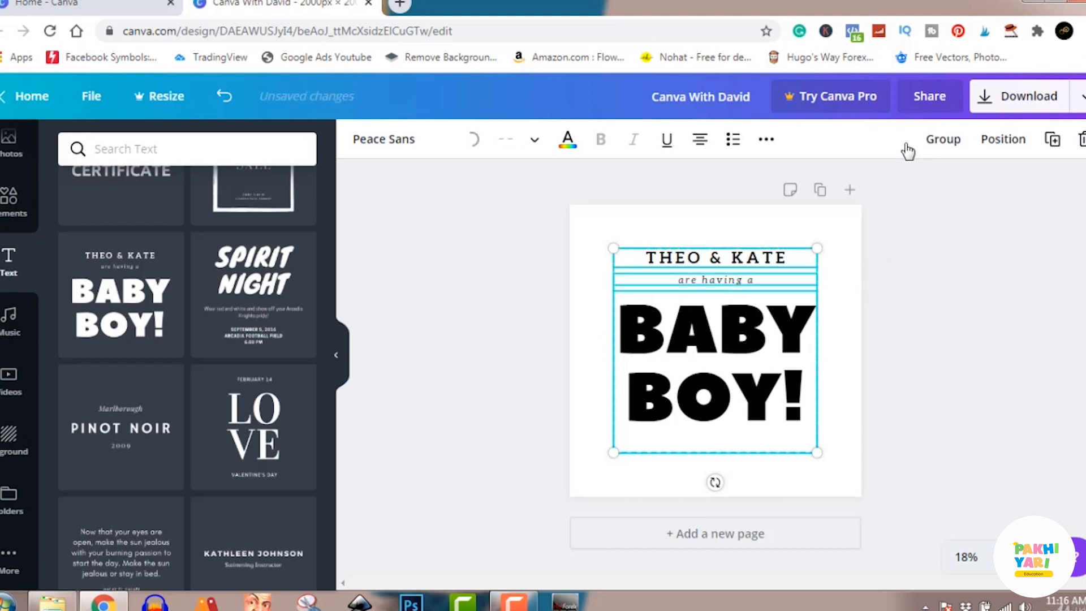
left_click(926, 358)
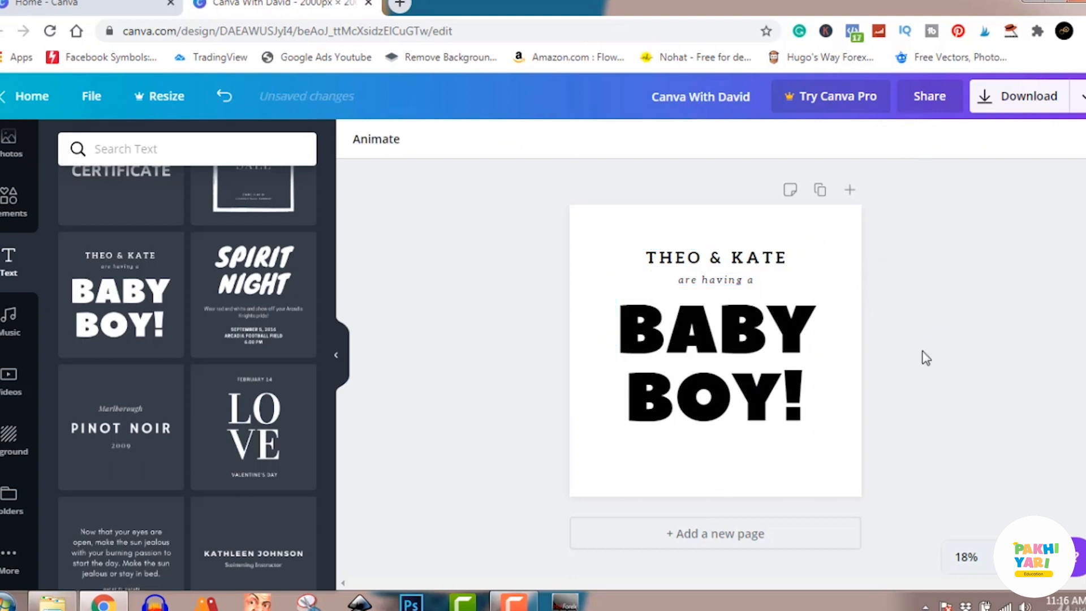
left_click(747, 261)
key("Delete")
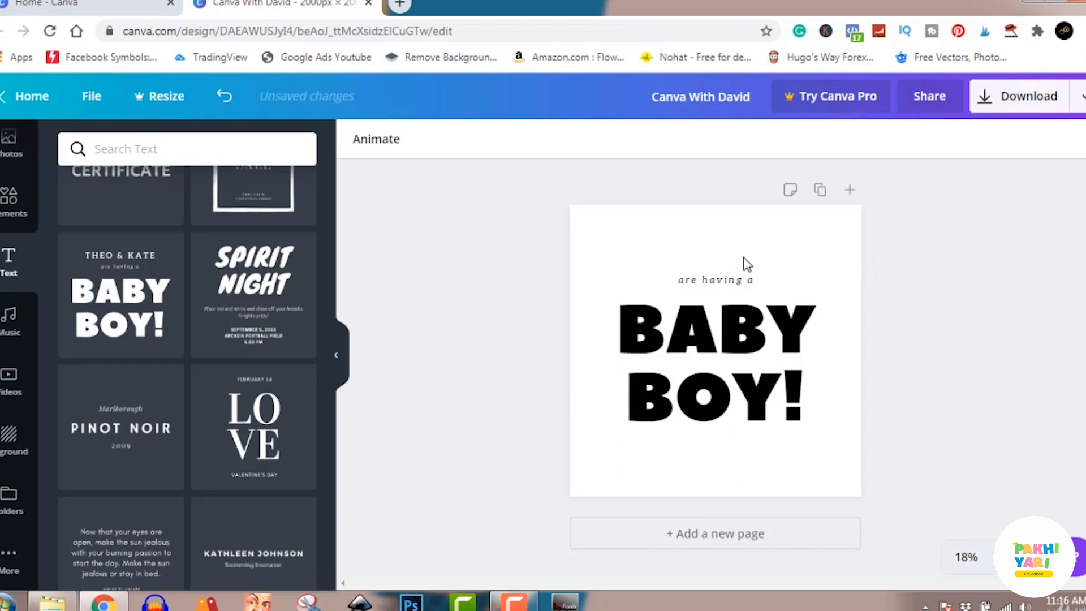
Delete the "are having a" line and replace the word "BABY" in the main text with the tutor's first name in capitals
left_click(739, 286)
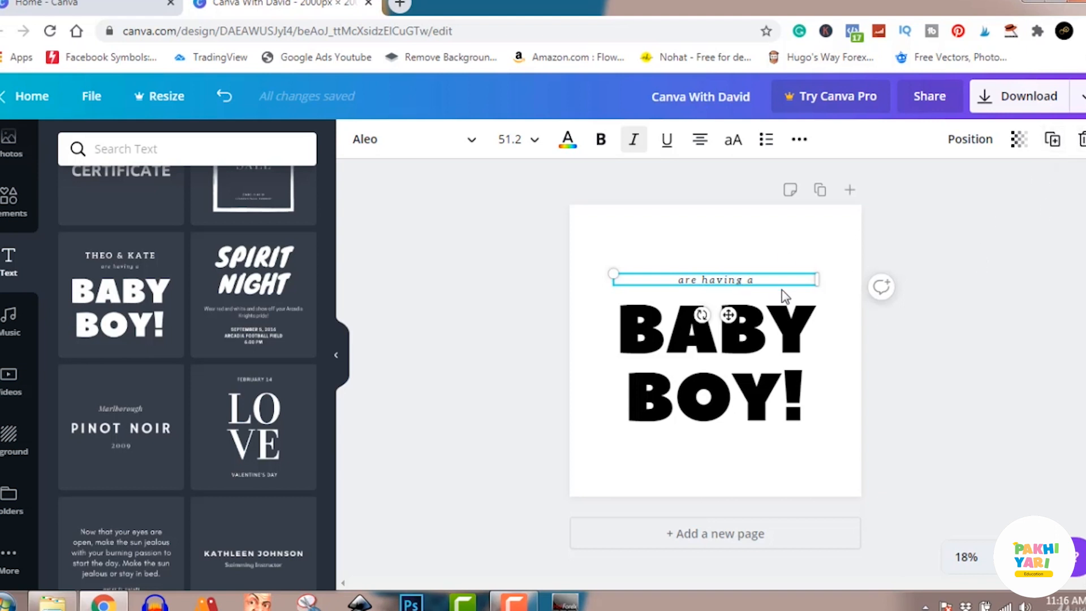
key("Delete")
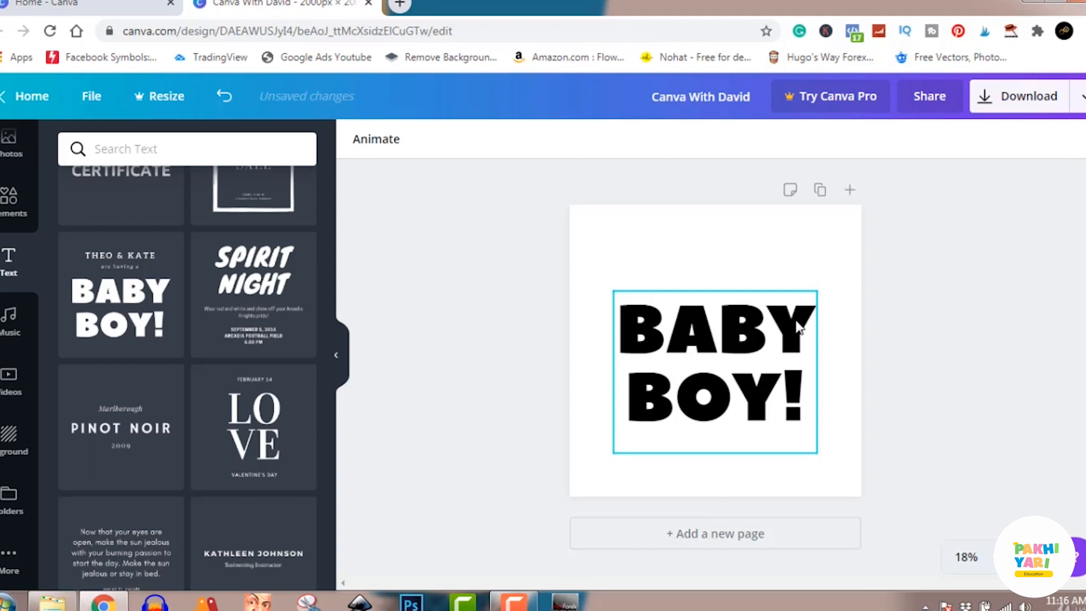
left_click(755, 329)
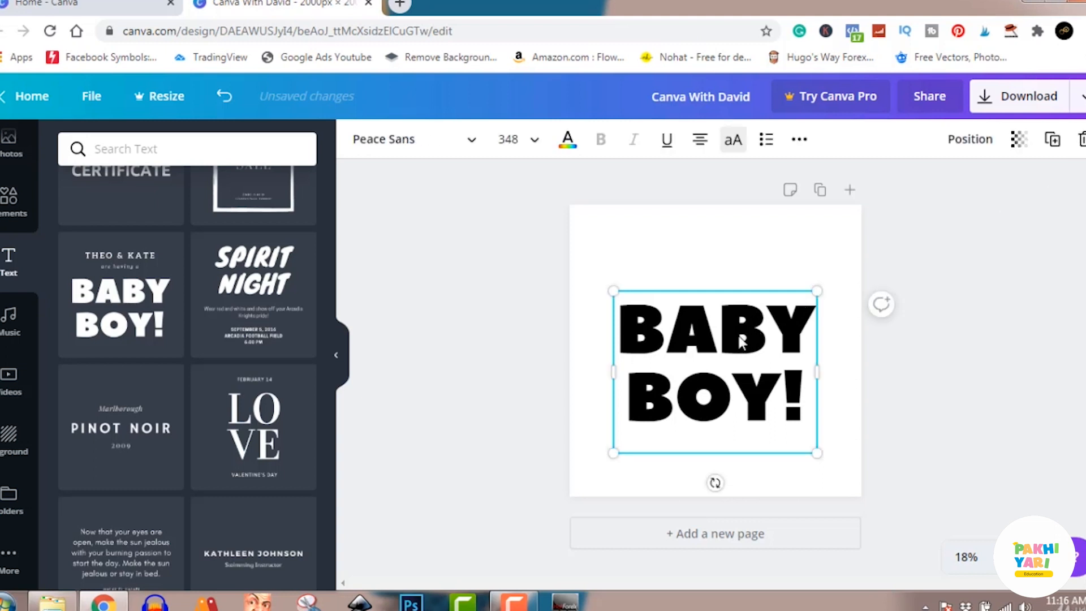
double_click(741, 342)
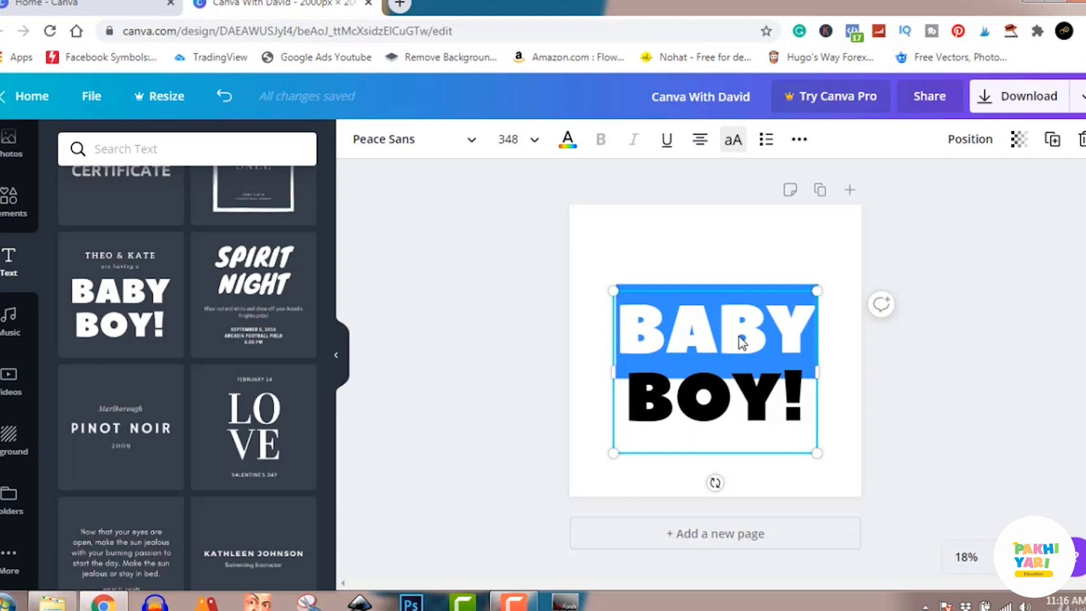
type("DA")
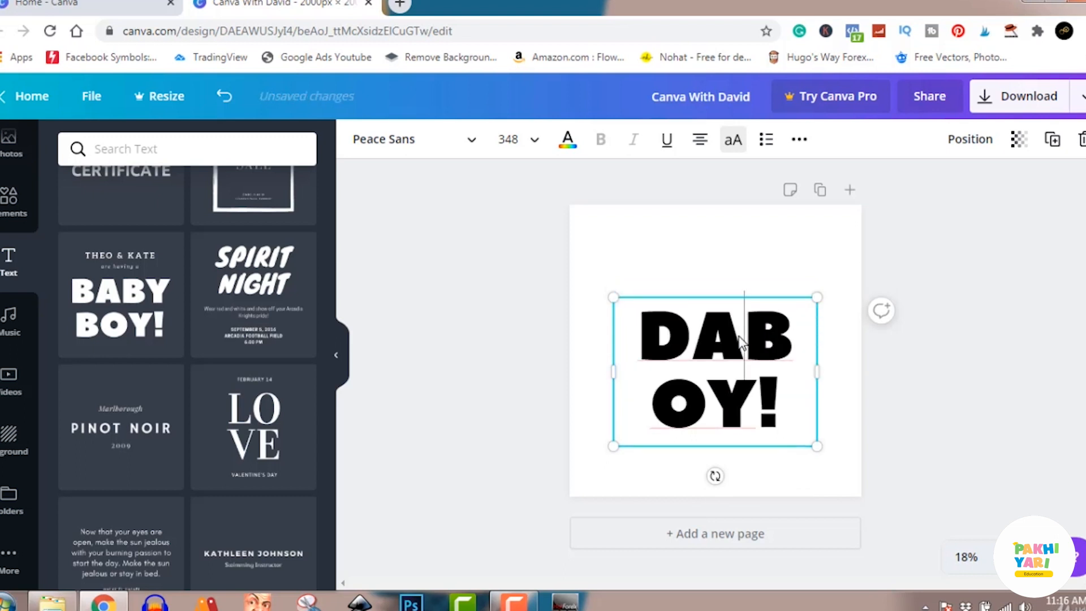
type("VID")
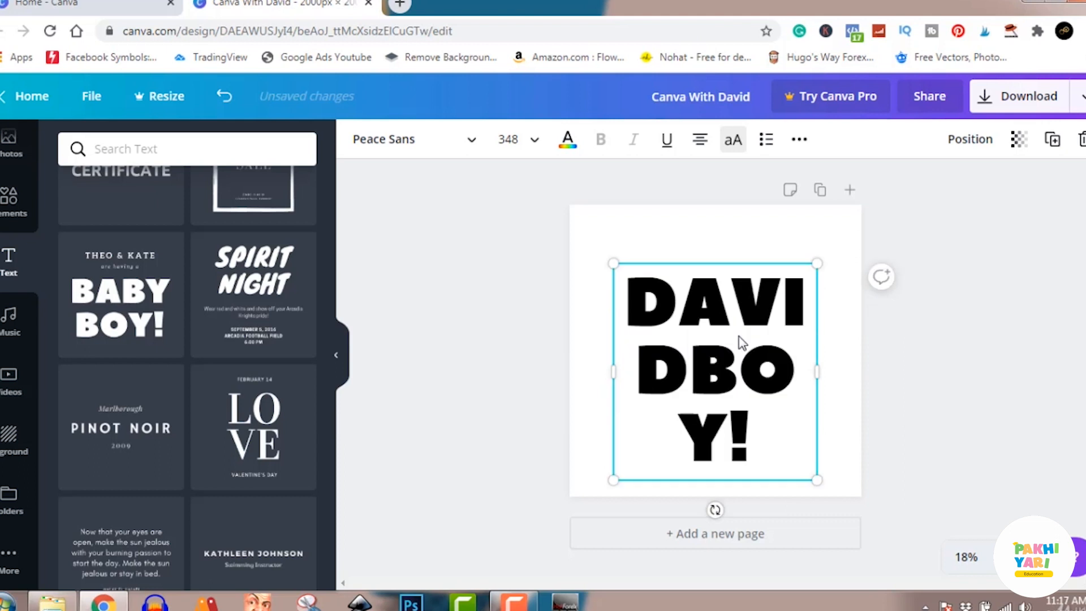
Widen the main text box so the name fits on one line, and remove "BOY!" from it
left_click_drag(816, 373, 851, 369)
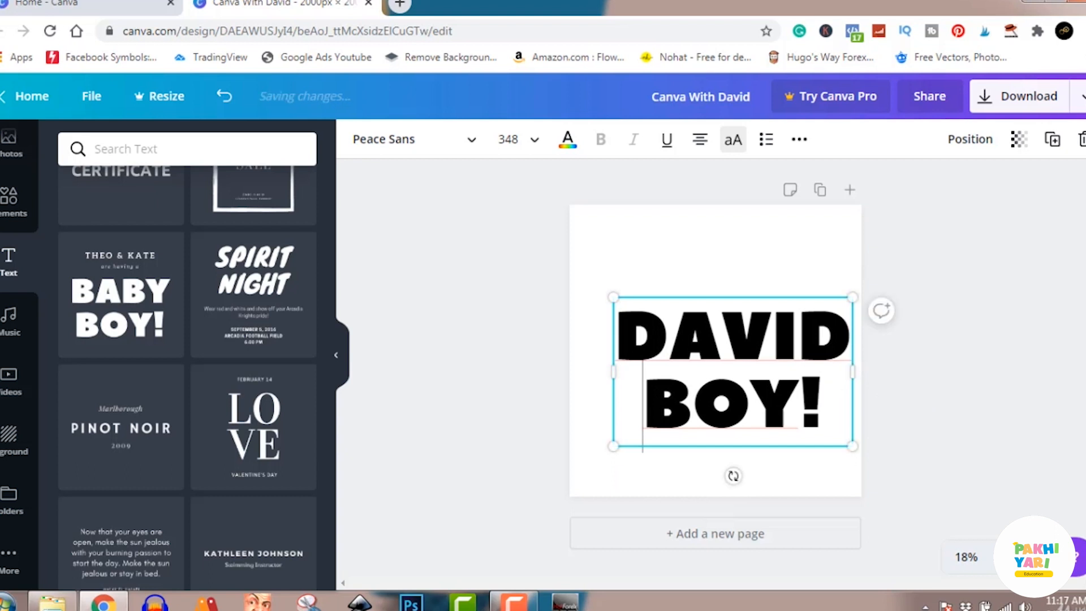
left_click_drag(797, 403, 648, 419)
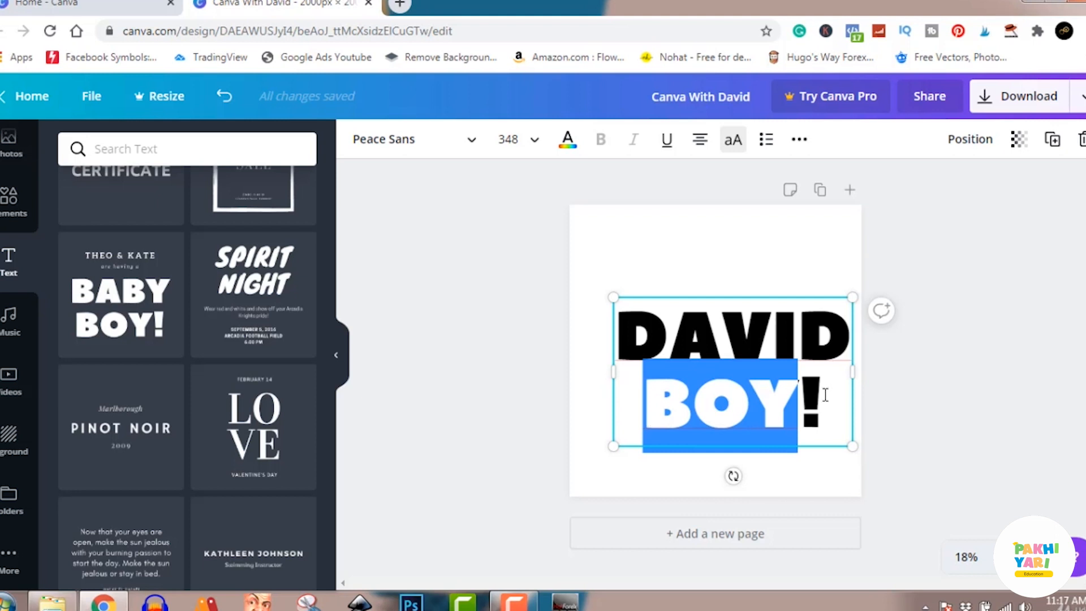
left_click_drag(825, 396, 649, 404)
key("BackSpace")
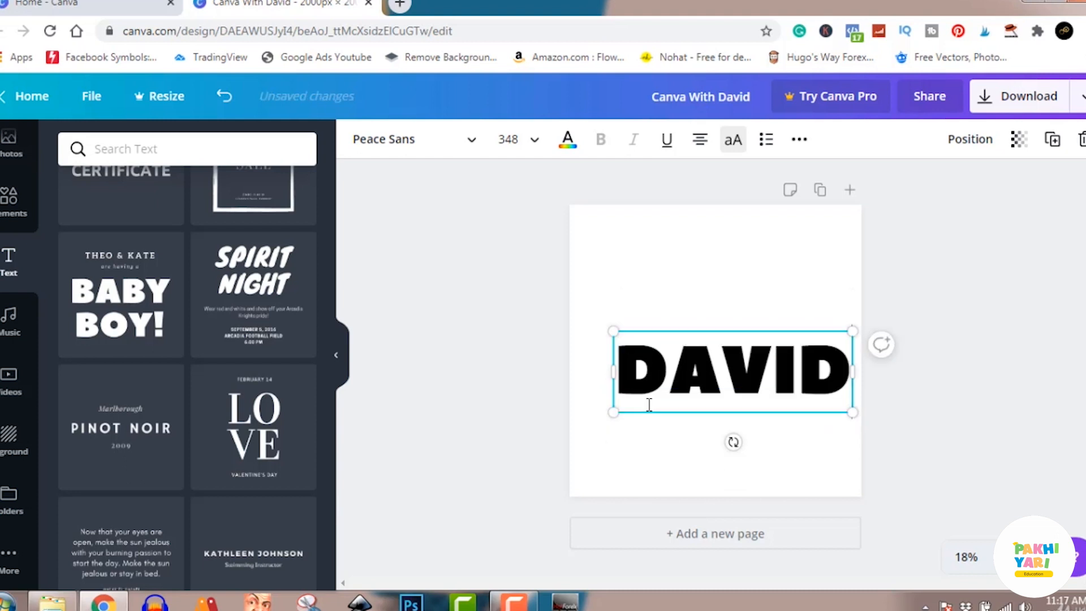
Move the name text to the upper part of the page, centred horizontally, and deselect it
left_click(938, 405)
left_click_drag(778, 371, 760, 282)
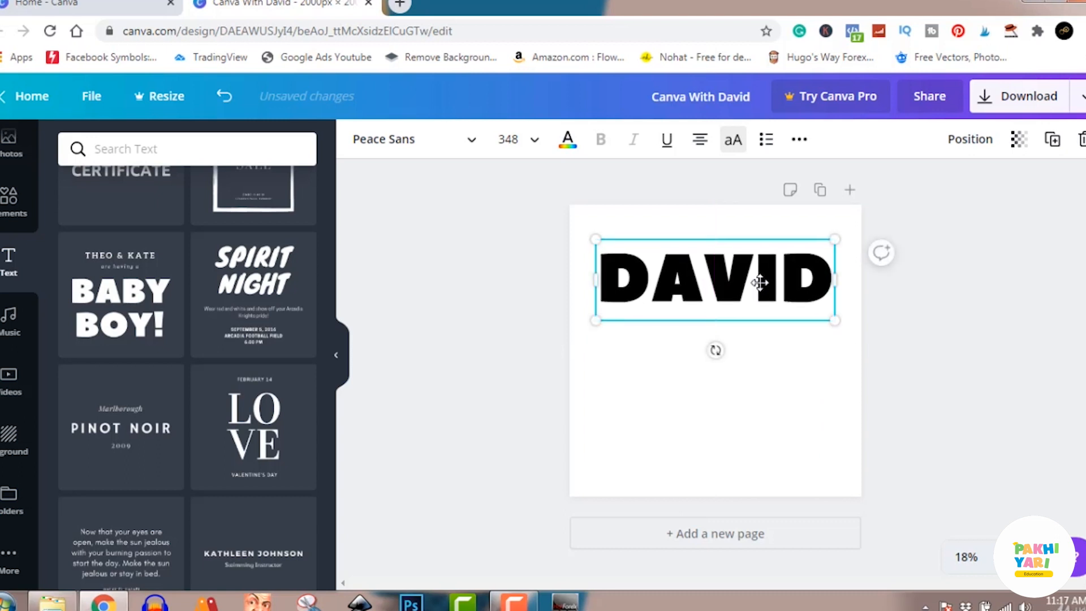
left_click(971, 343)
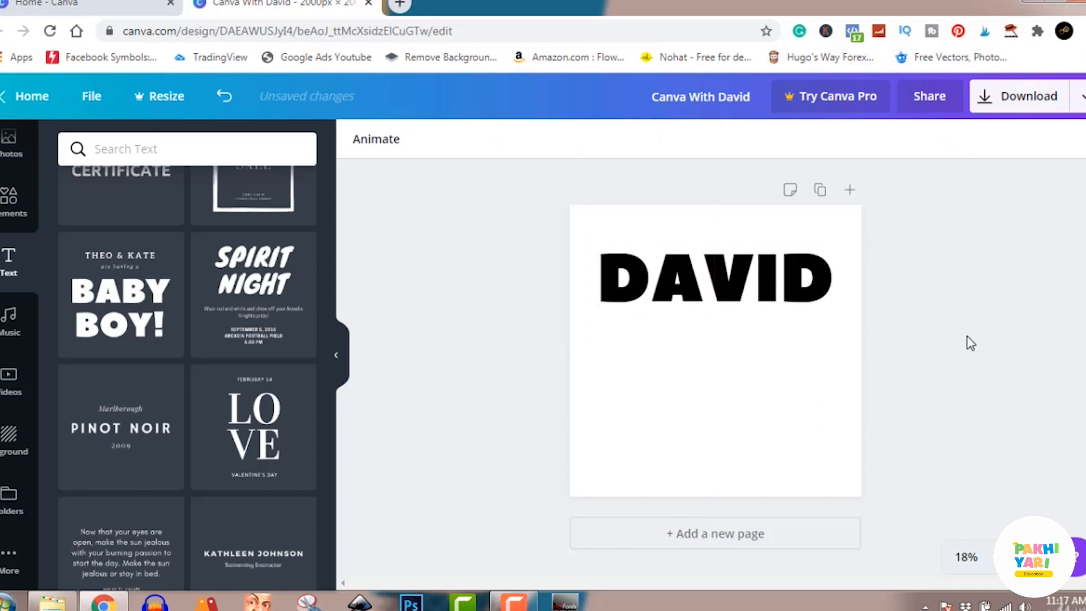
Duplicate the name text directly below the original and delete the copy
left_click(791, 298)
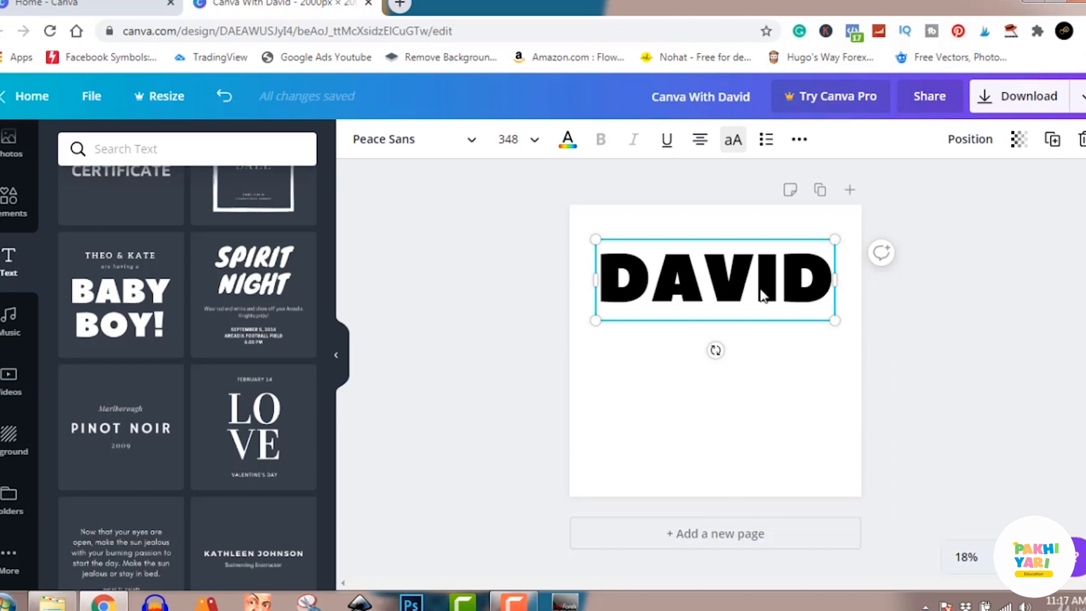
key("Escape")
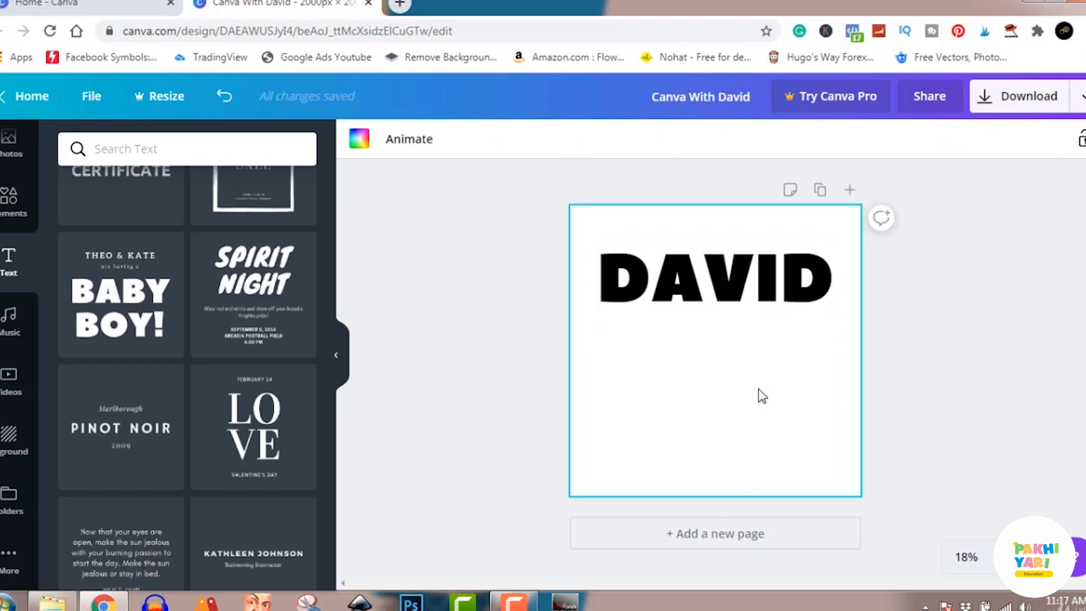
left_click(932, 301)
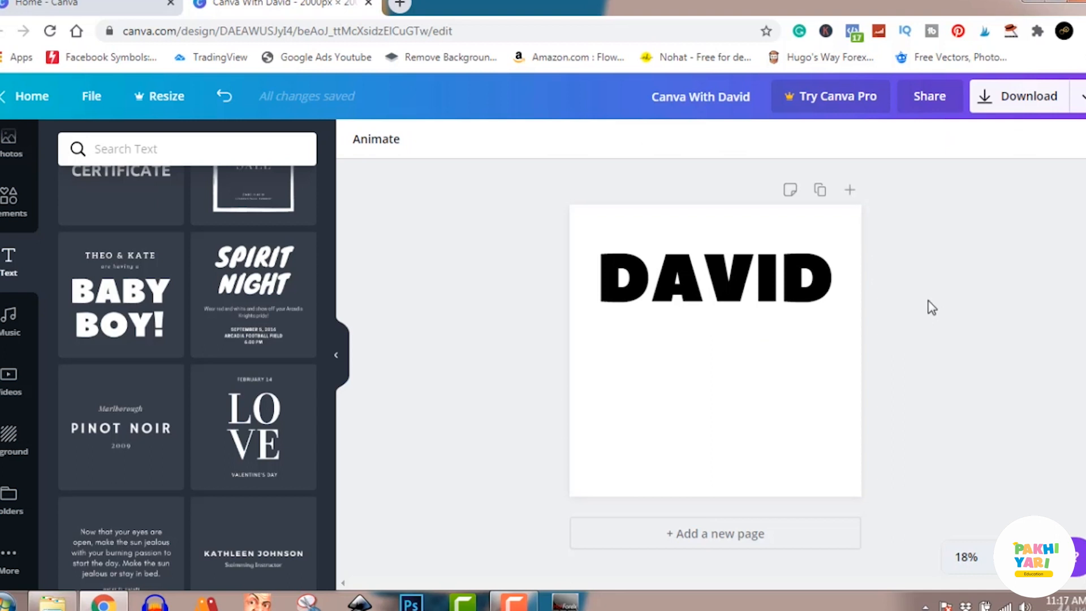
left_click(779, 294)
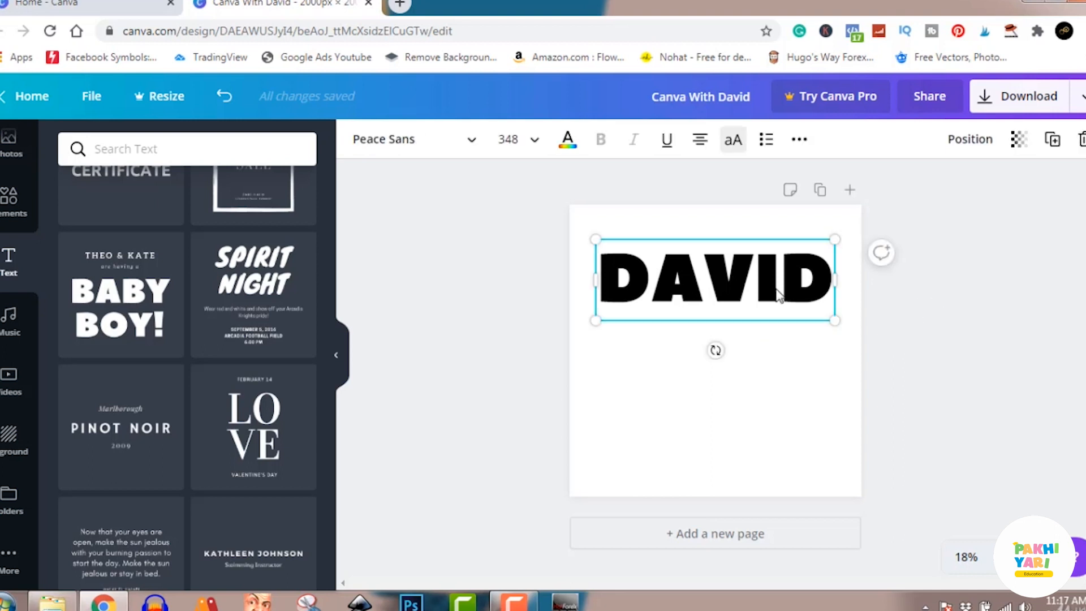
left_click_drag(779, 295, 773, 375)
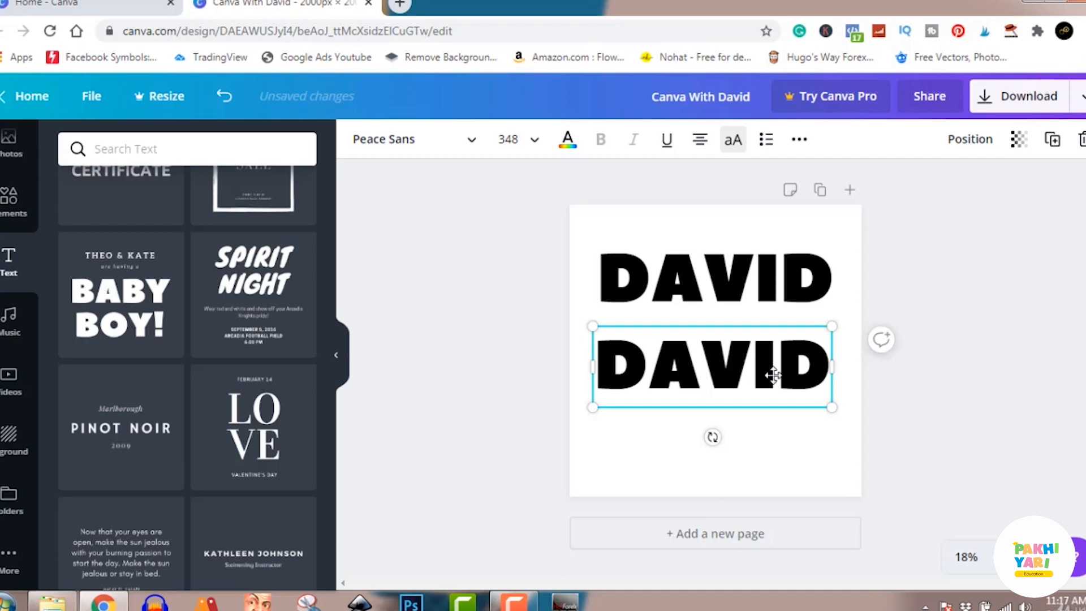
key("Delete")
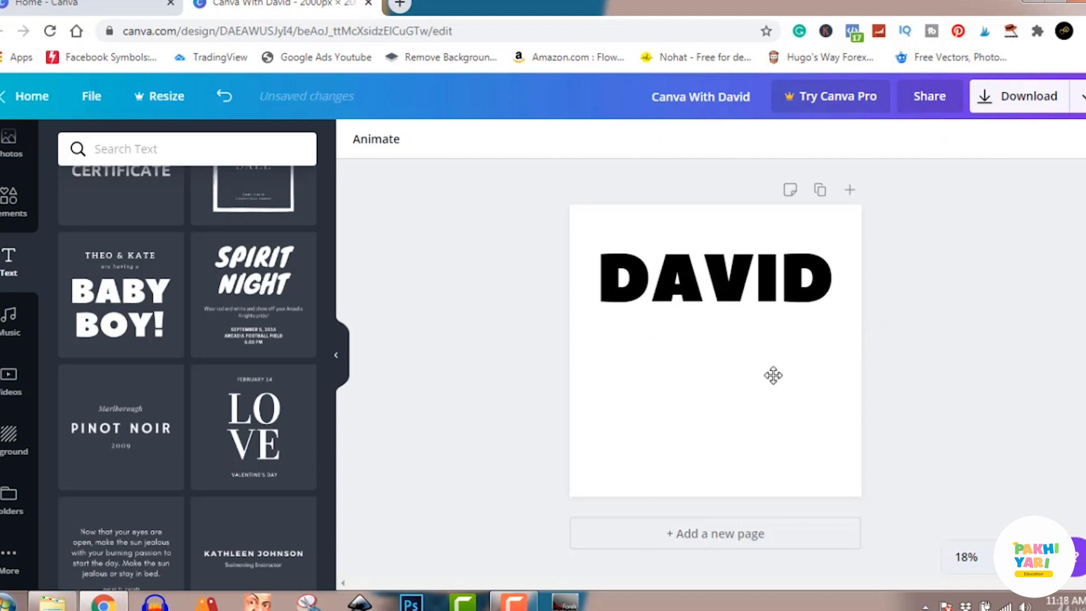
Duplicate the name text just below the original, and keep the current Windows color scheme without showing that message again
left_click(734, 274)
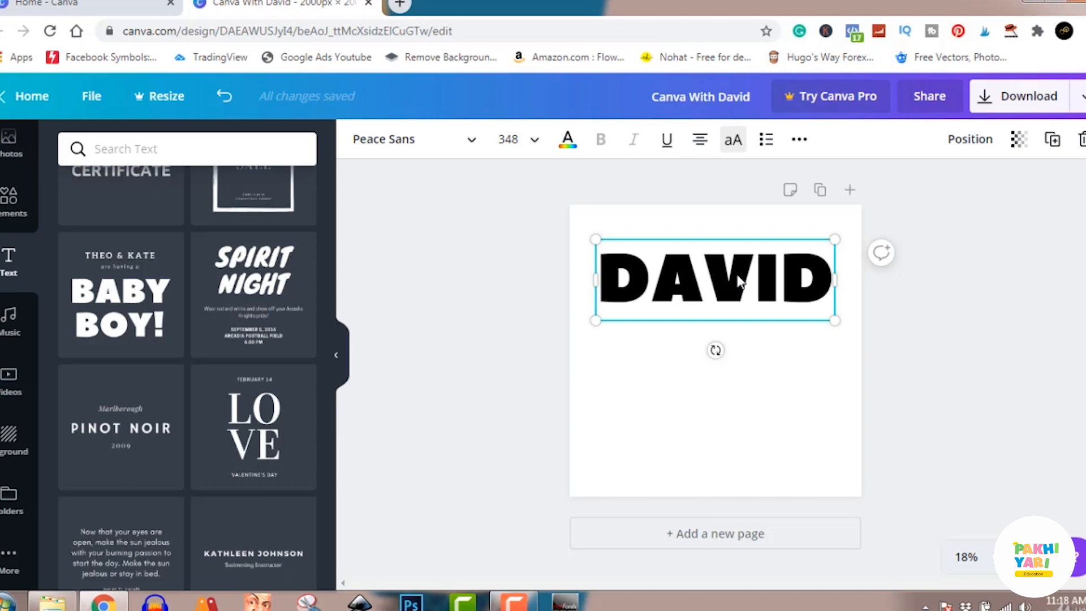
left_click_drag(738, 276, 732, 327)
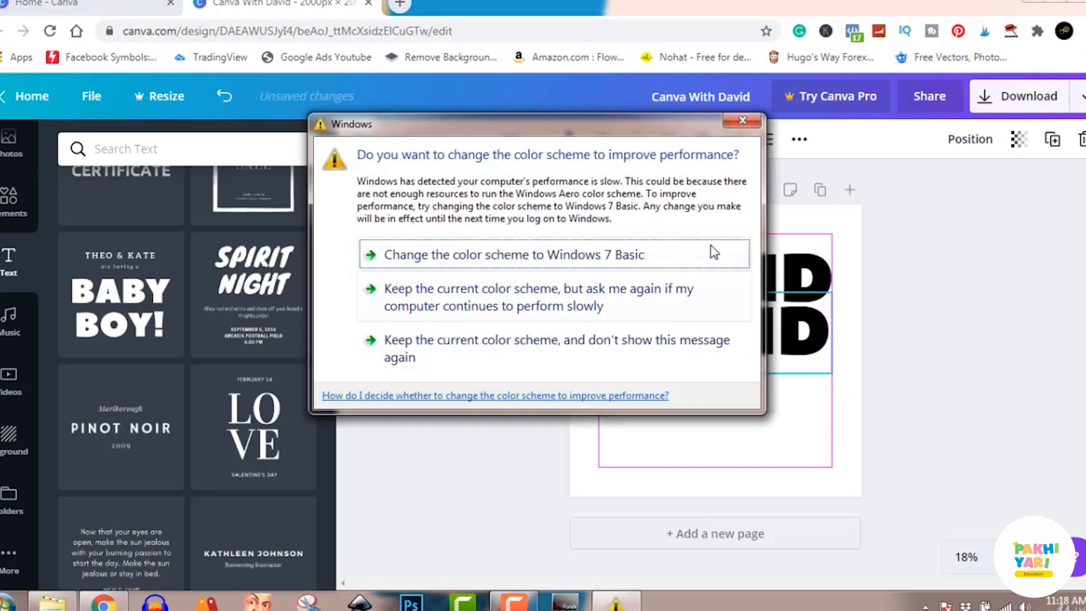
left_click(660, 346)
Align the copied name text directly under the original and duplicate it once more below as a third line
left_click_drag(660, 341, 724, 346)
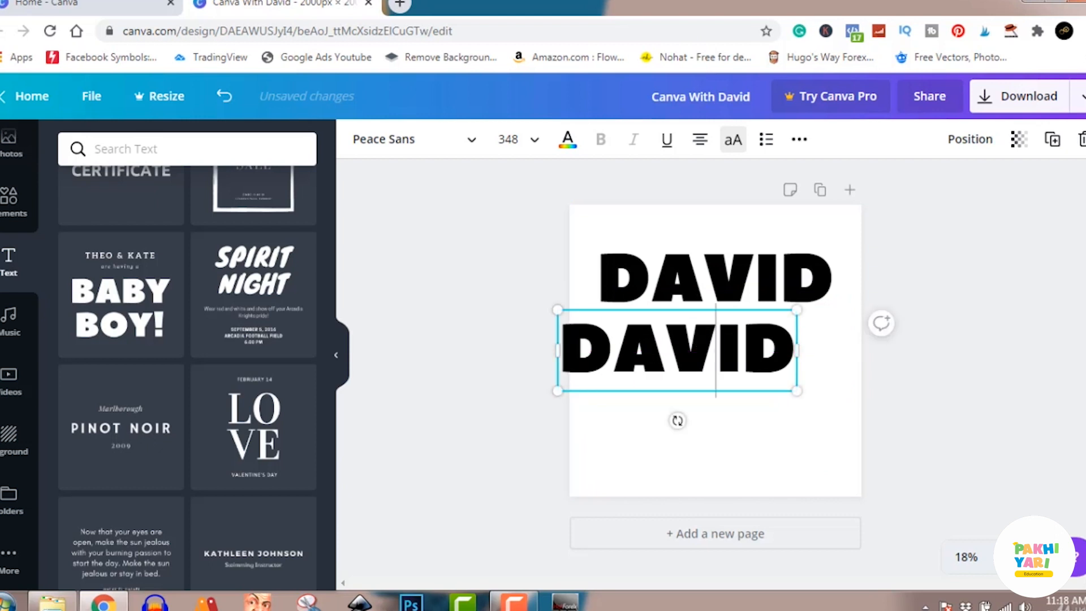
left_click(905, 350)
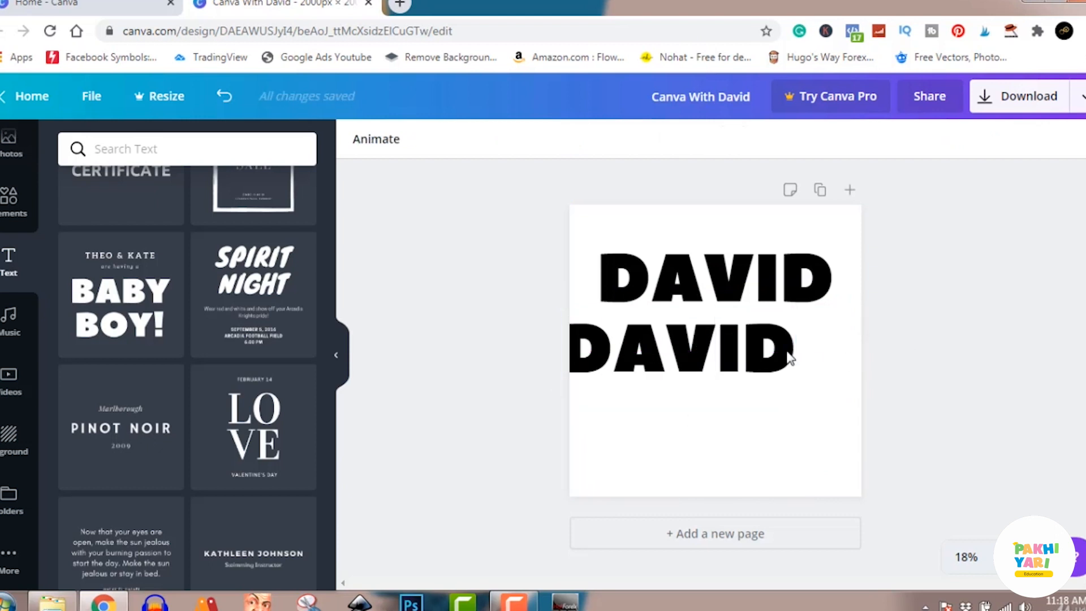
left_click(697, 351)
mouse_move(728, 357)
left_mouse_down()
mouse_move(754, 351)
mouse_move(723, 352)
left_mouse_up()
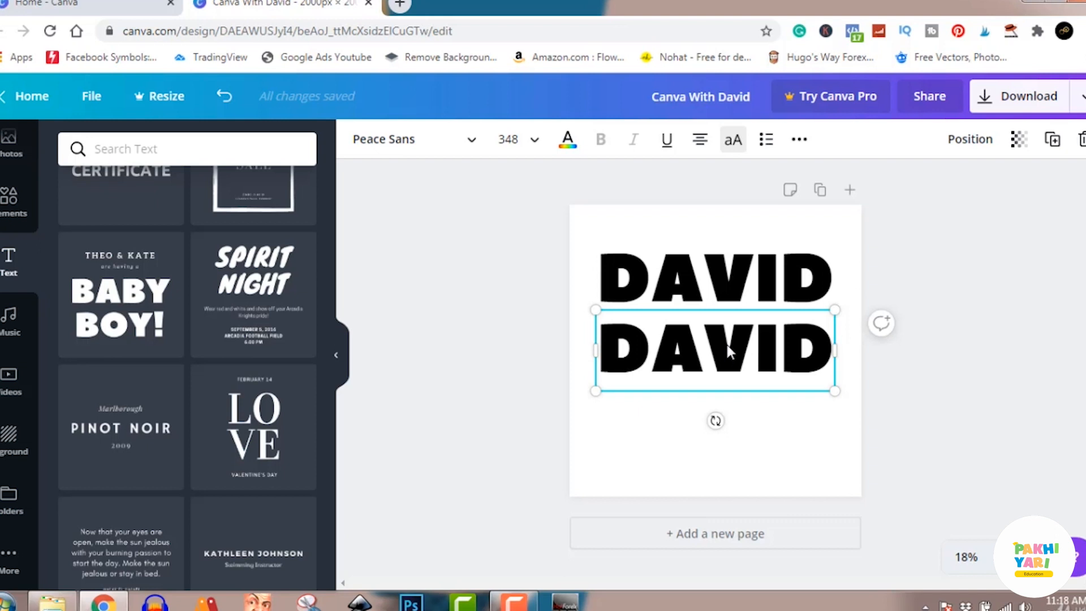
left_click_drag(728, 349, 730, 421)
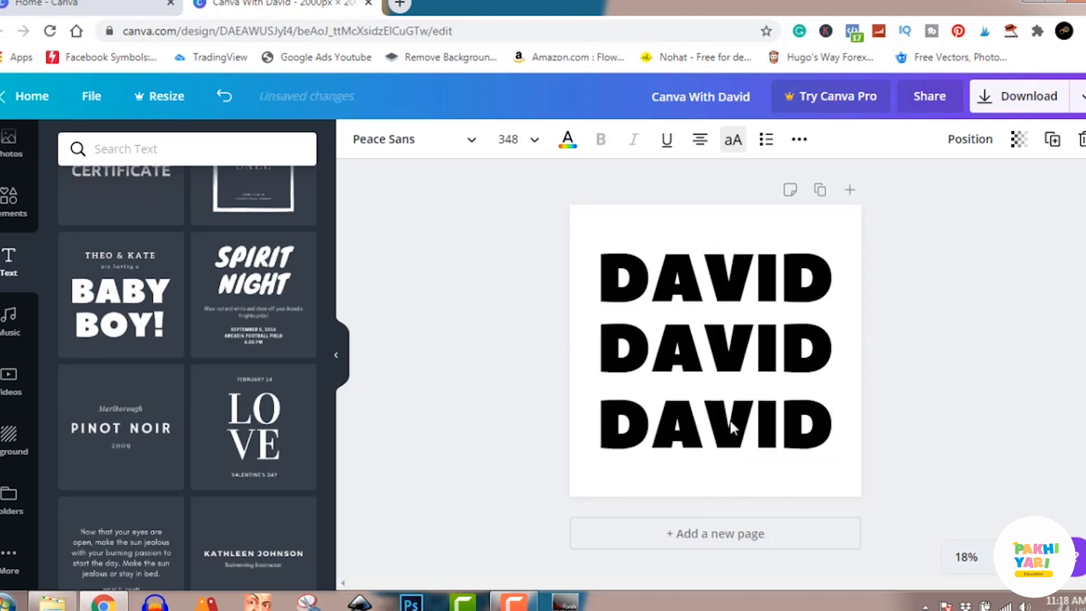
left_click(932, 389)
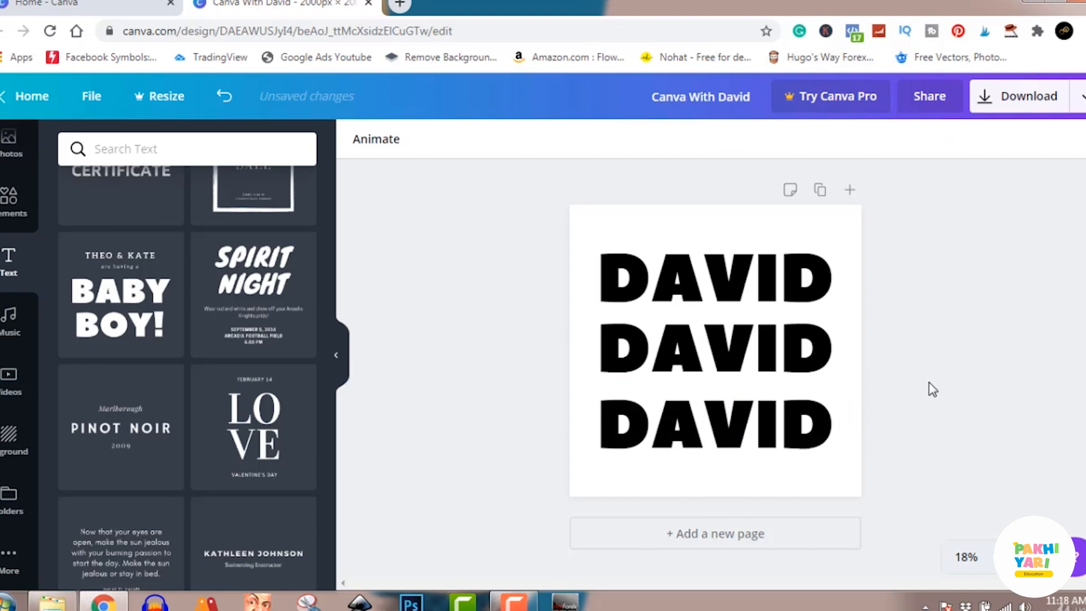
Colour the middle name text cobalt blue (#004aad) and the top one a lighter blue from the default colors
left_click(778, 352)
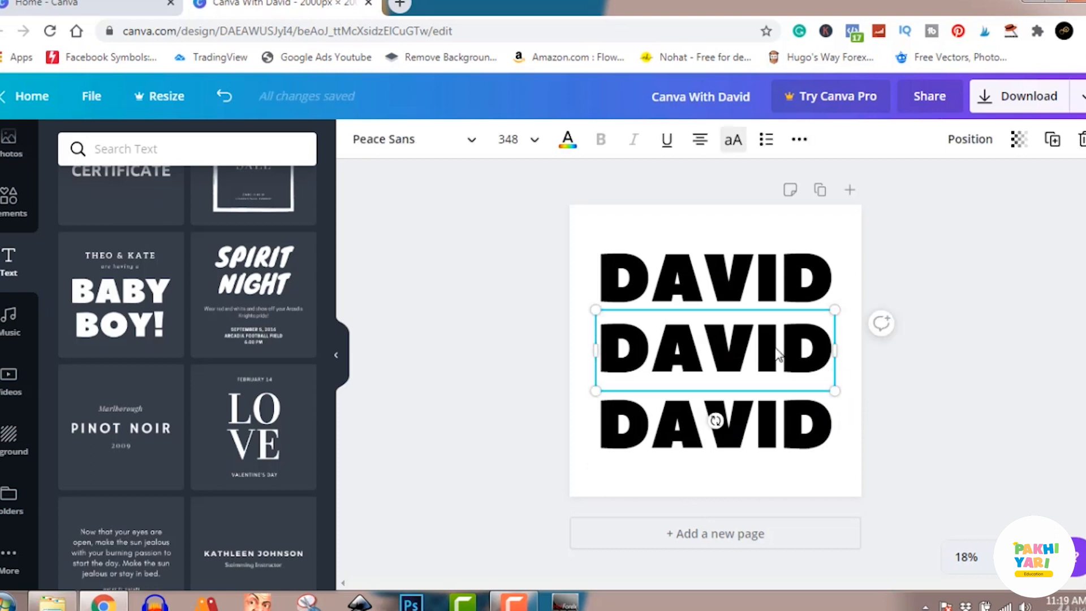
left_click(568, 140)
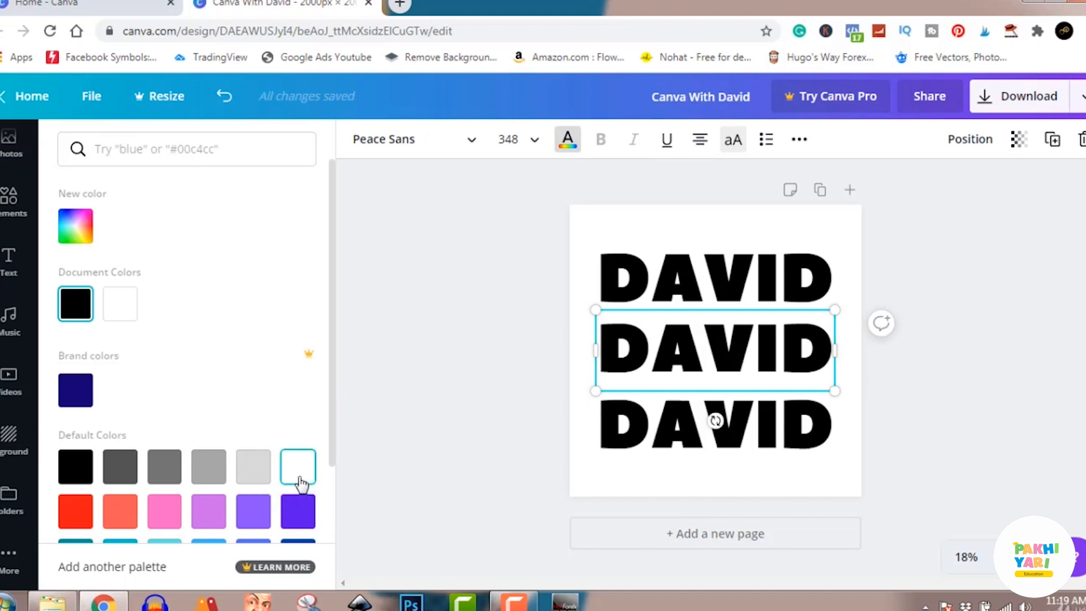
scroll(300, 484, "down", 2)
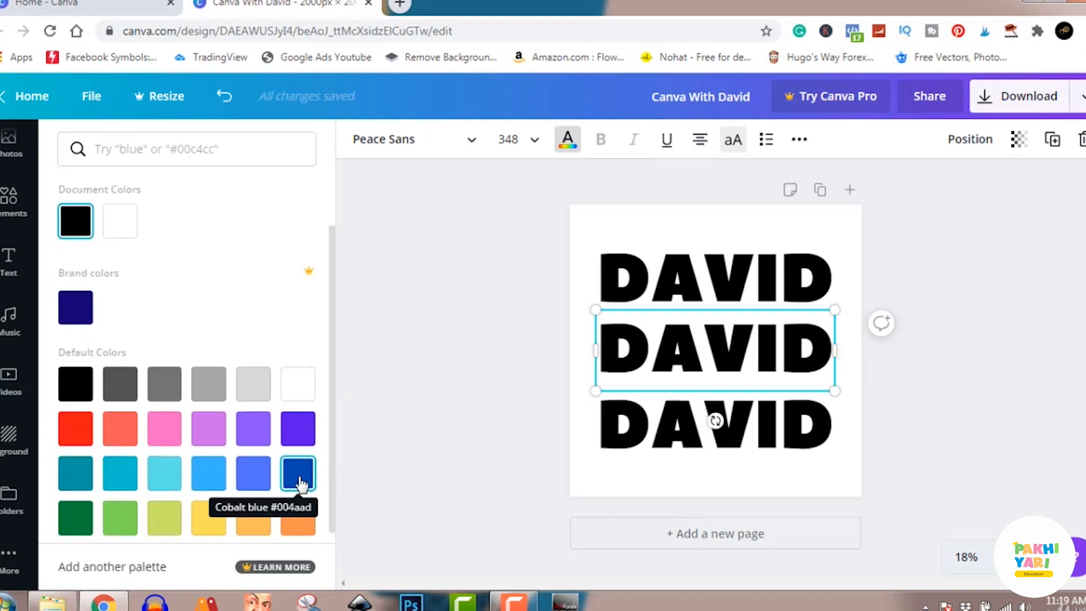
left_click(298, 484)
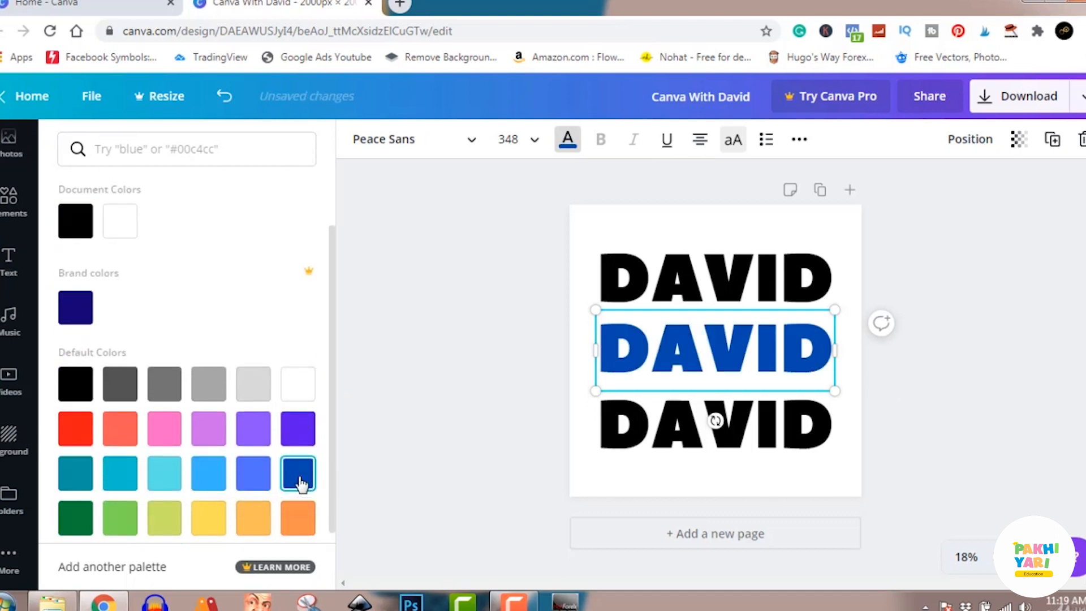
left_click(703, 289)
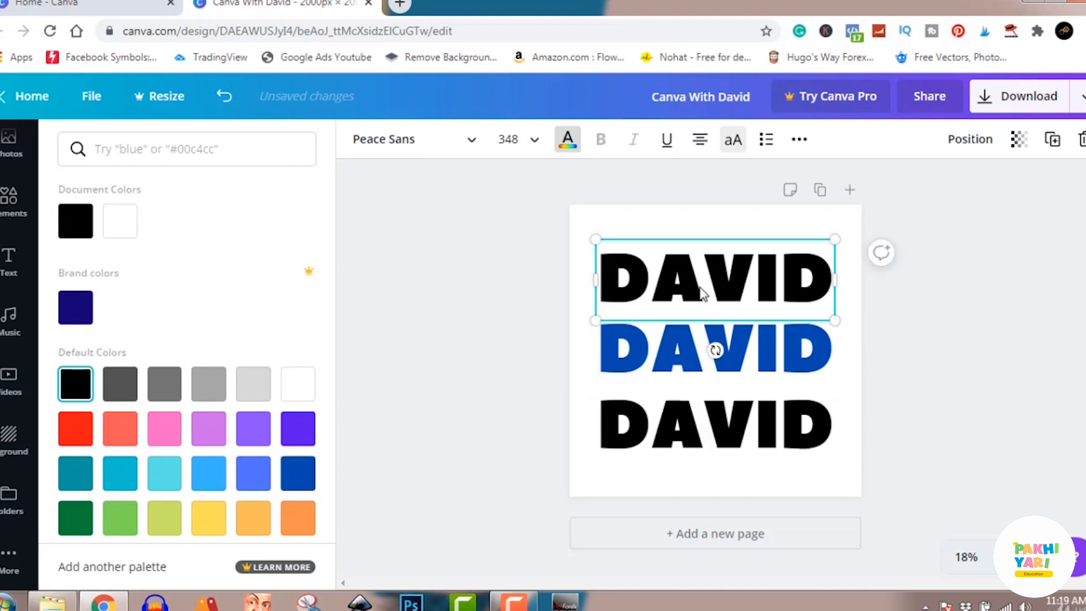
left_click(246, 482)
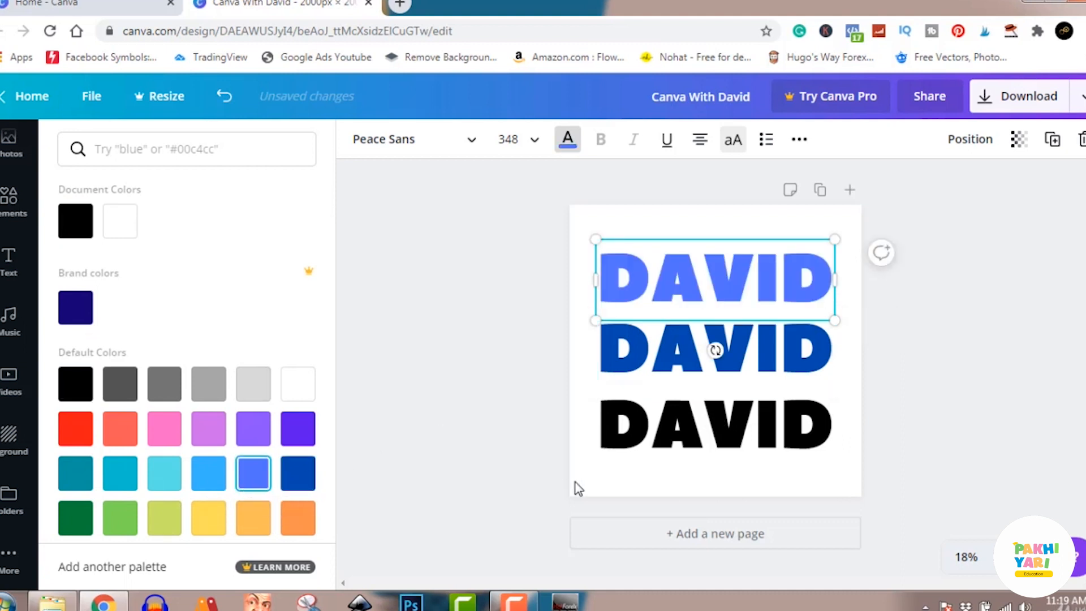
Colour the bottom name text dark teal from the default colors and close the color palette
left_click(684, 440)
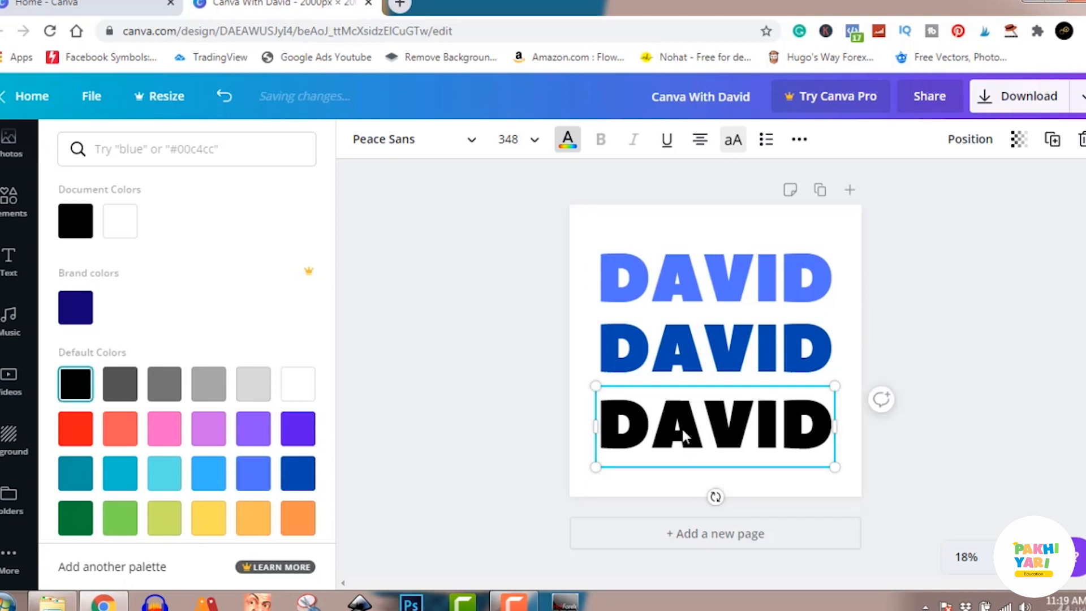
left_click(164, 473)
left_click(84, 480)
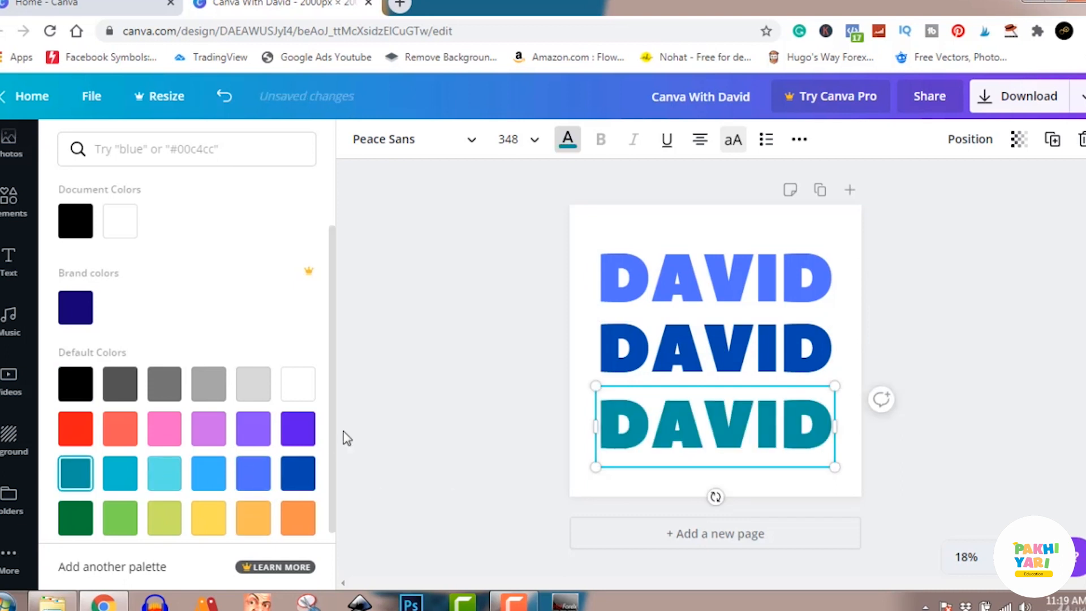
left_click(484, 383)
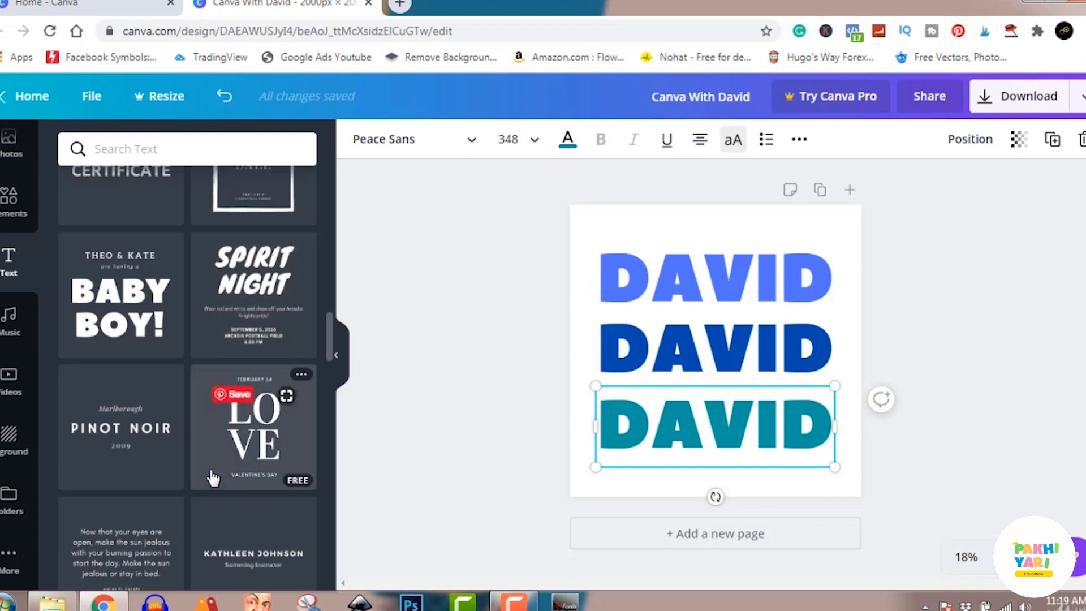
Browse through the further ready-made text combinations
scroll(212, 478, "down", 12)
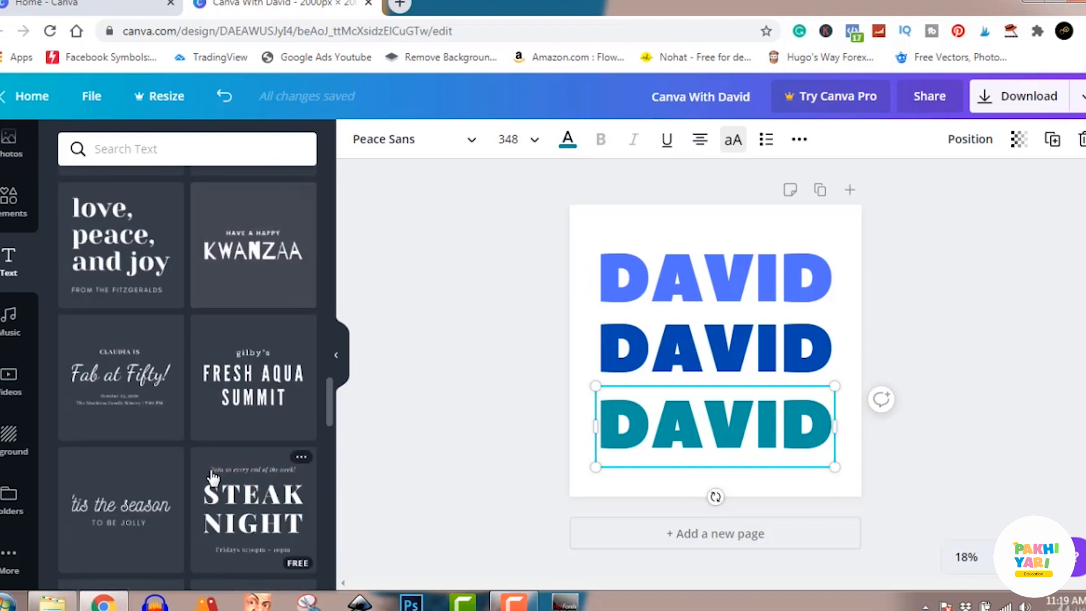
scroll(212, 478, "down", 10)
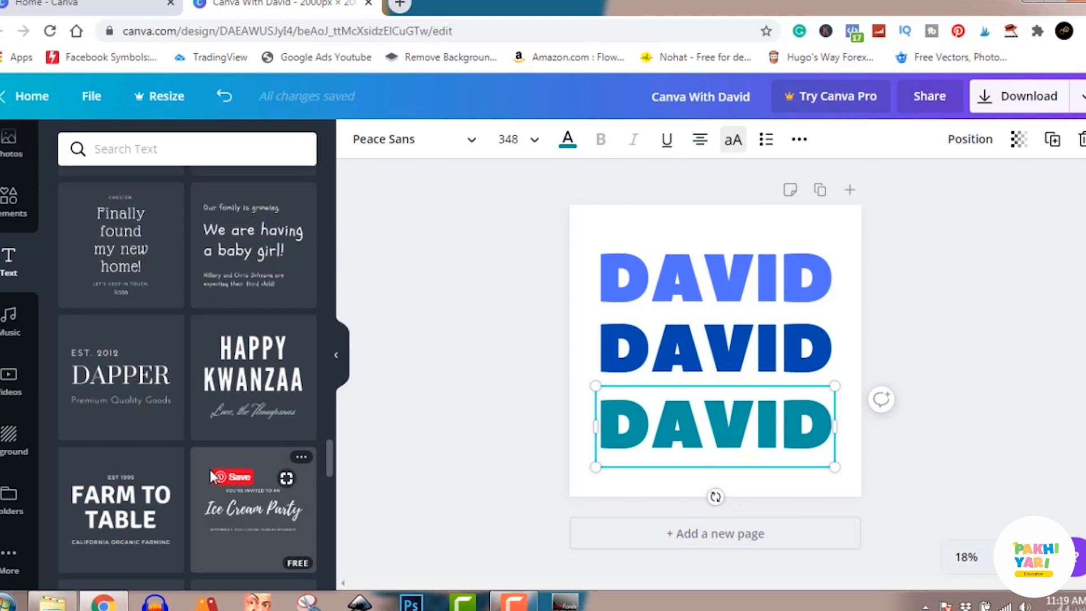
scroll(212, 477, "down", 10)
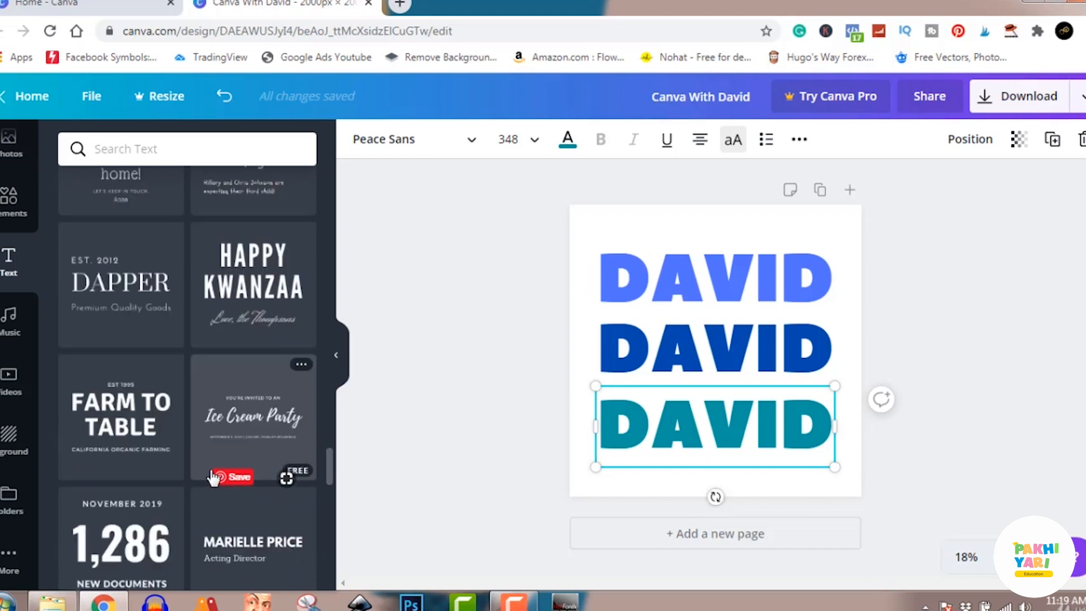
scroll(212, 477, "down", 2)
scroll(212, 478, "up", 8)
scroll(213, 478, "up", 10)
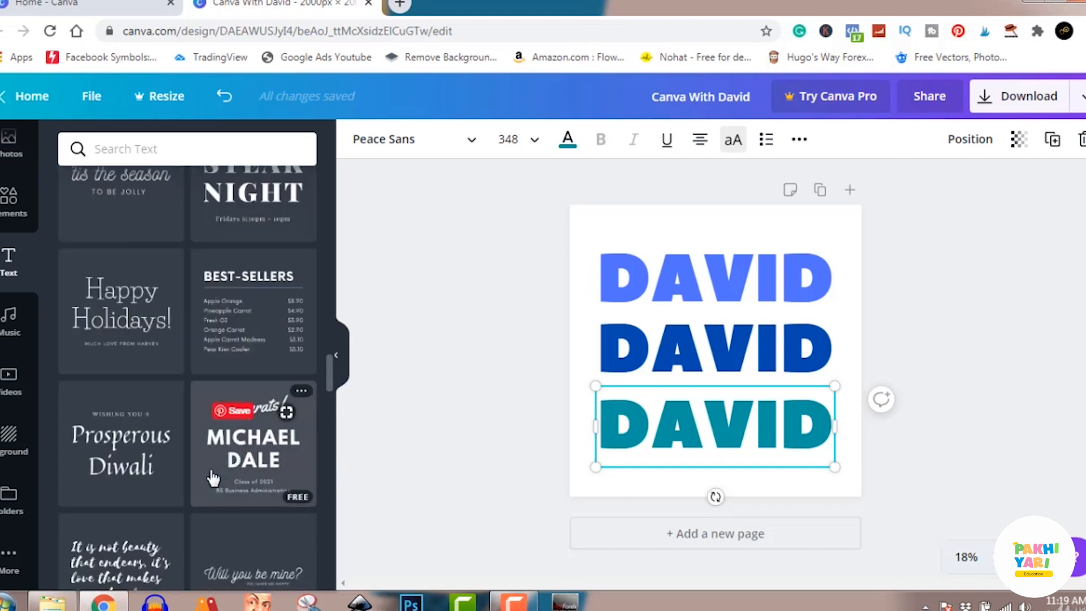
left_click(512, 606)
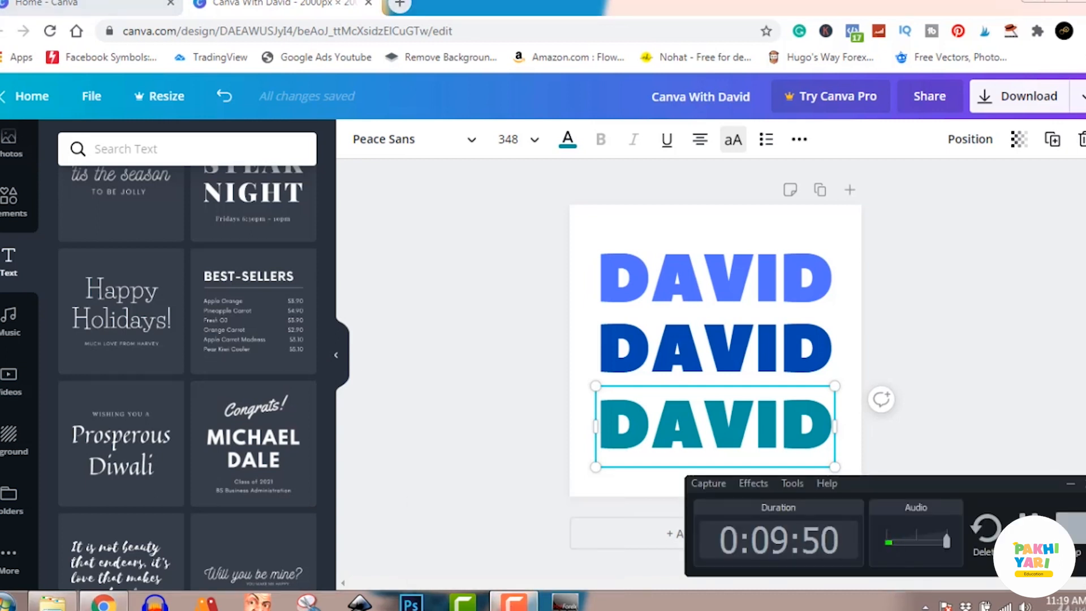